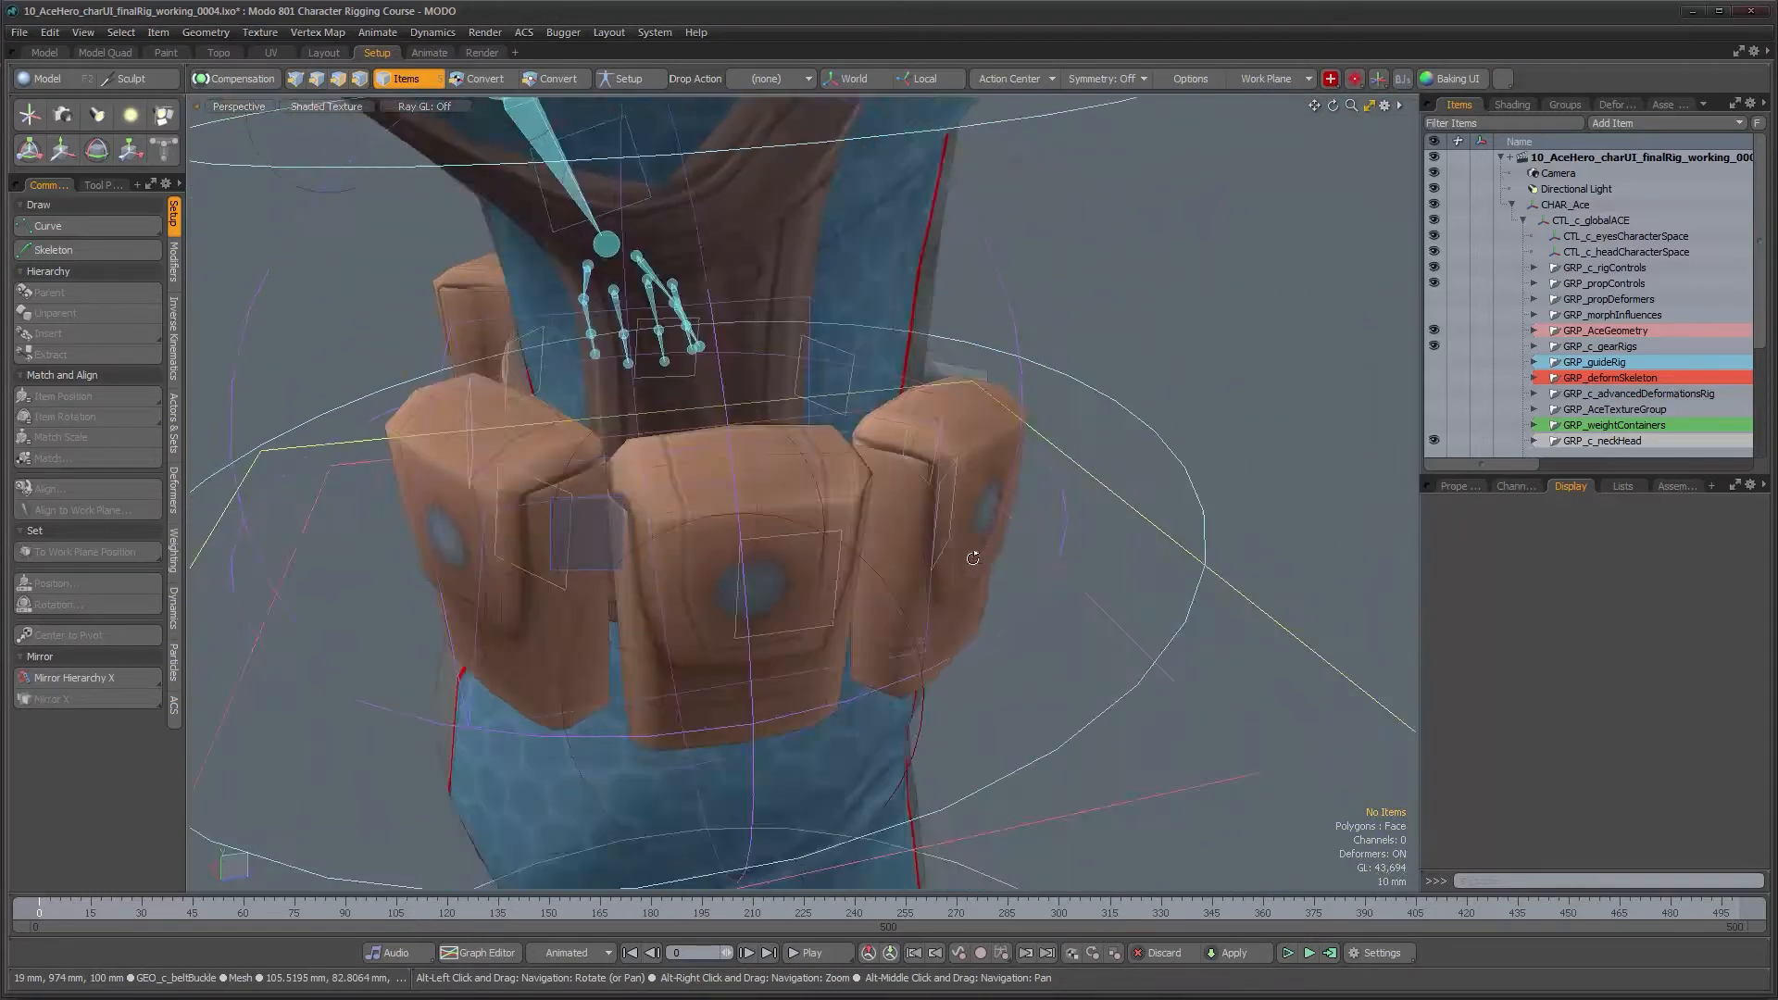
Select the belt control between the buckle and the front pouch on the character's left, ready for moving.
alt+drag(1031, 474, 826, 474)
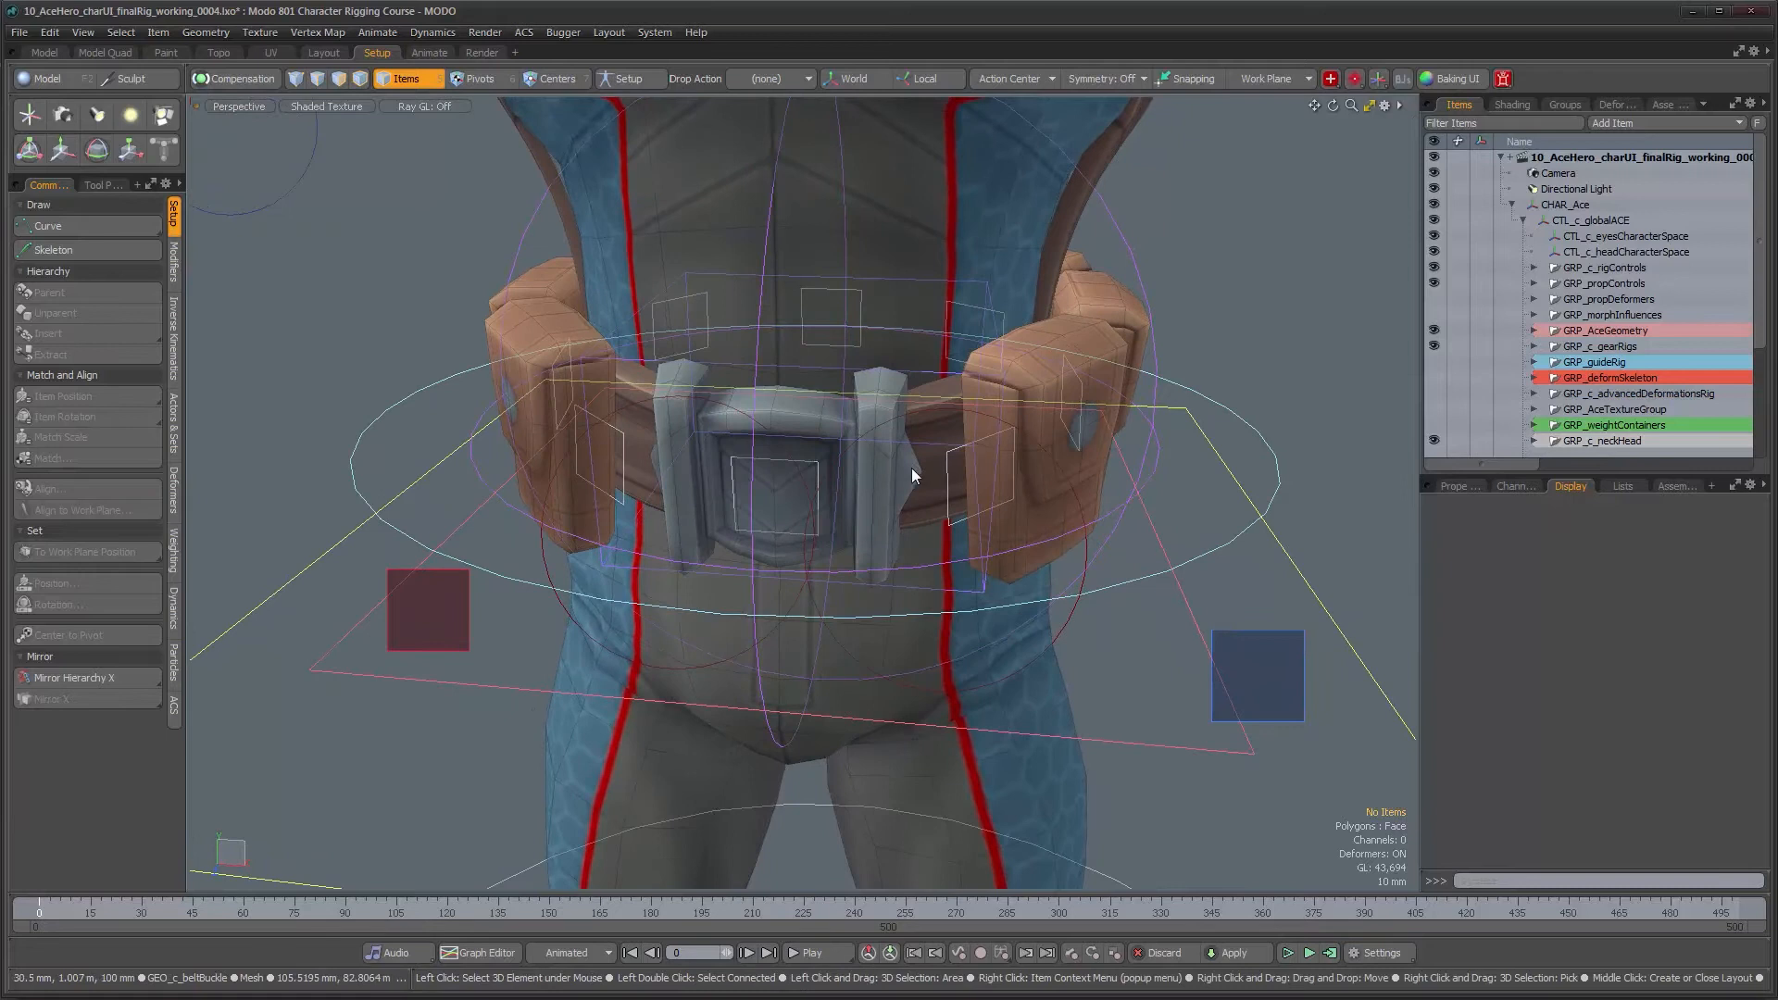
click(948, 479)
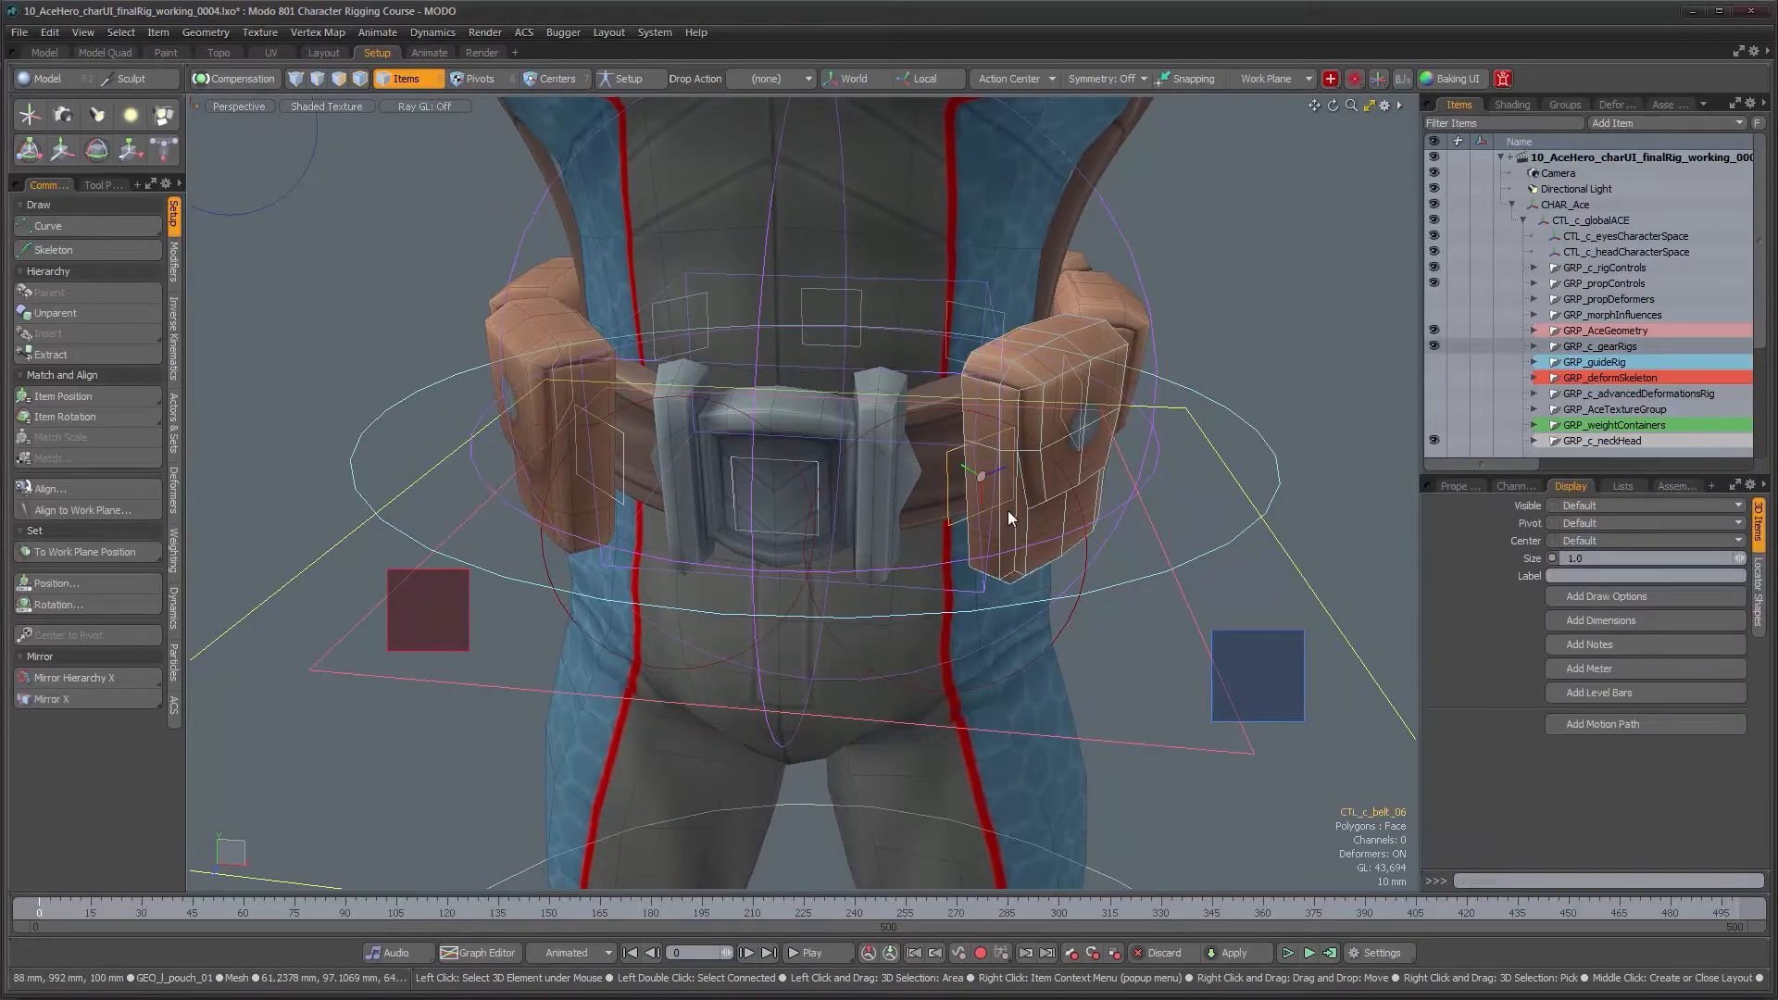
key(w)
alt+drag(1007, 509, 1028, 539)
scroll(1034, 542, down, 2)
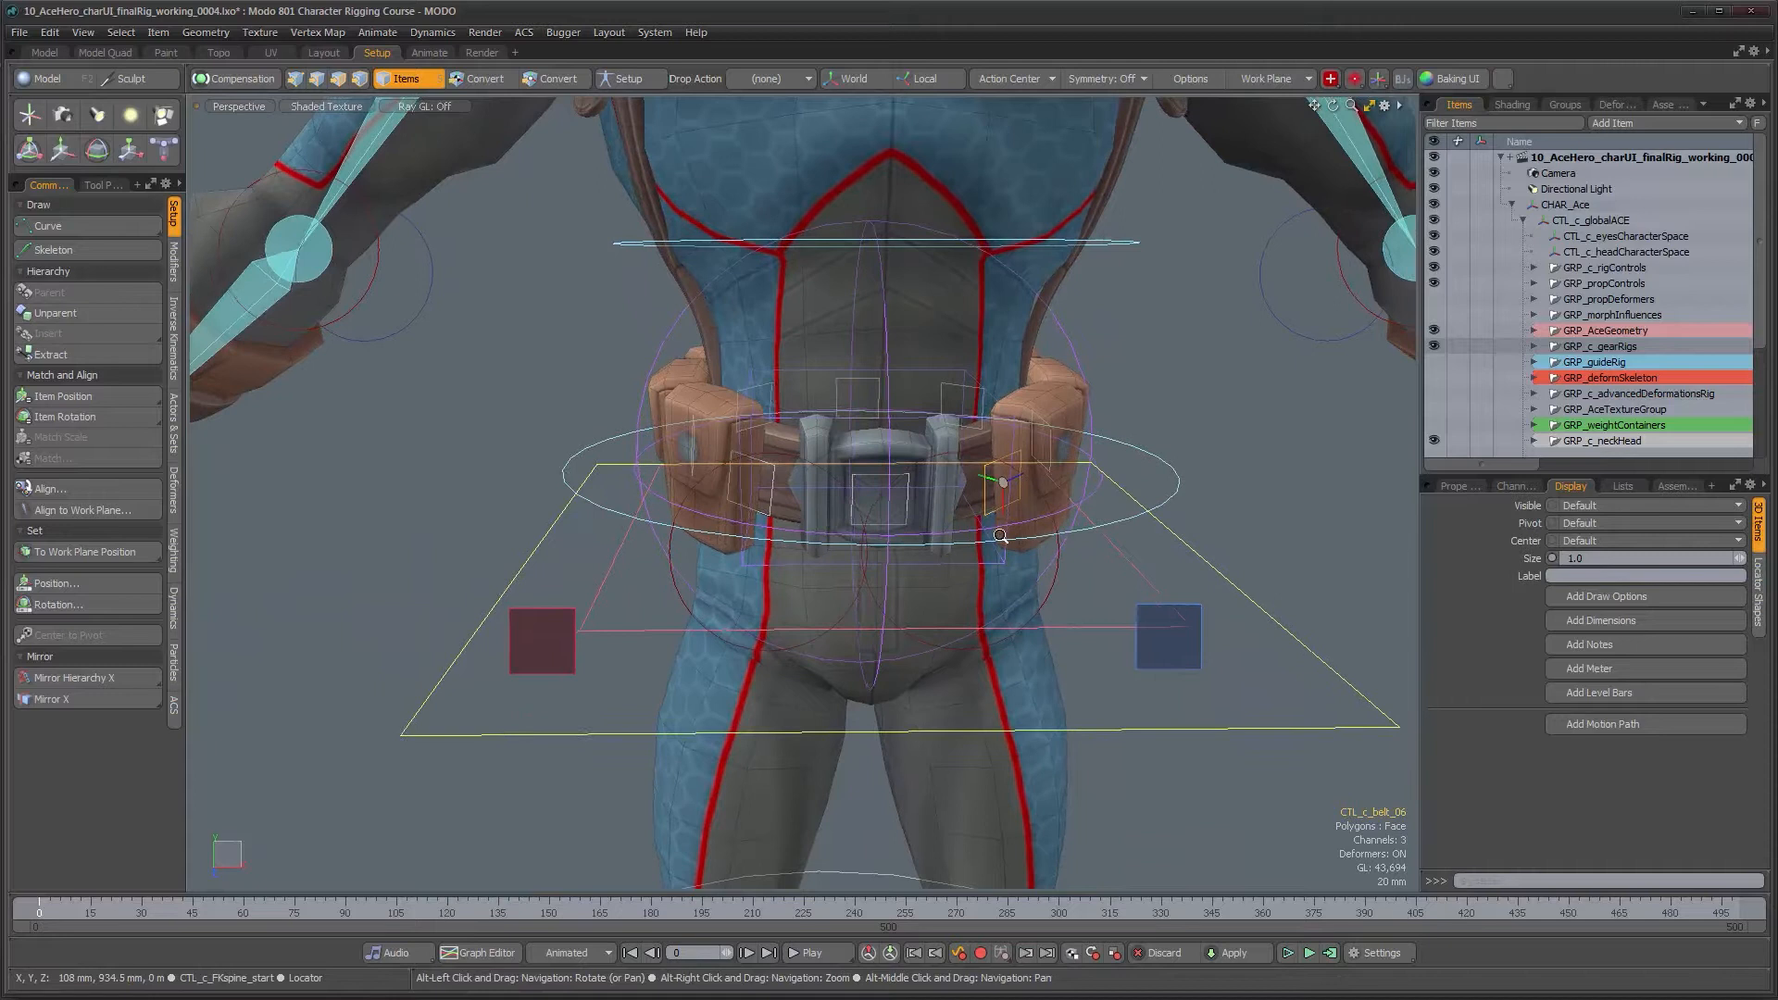
Examine the full character rig, then the torso and right arm controls up close.
scroll(1028, 539, down, 3)
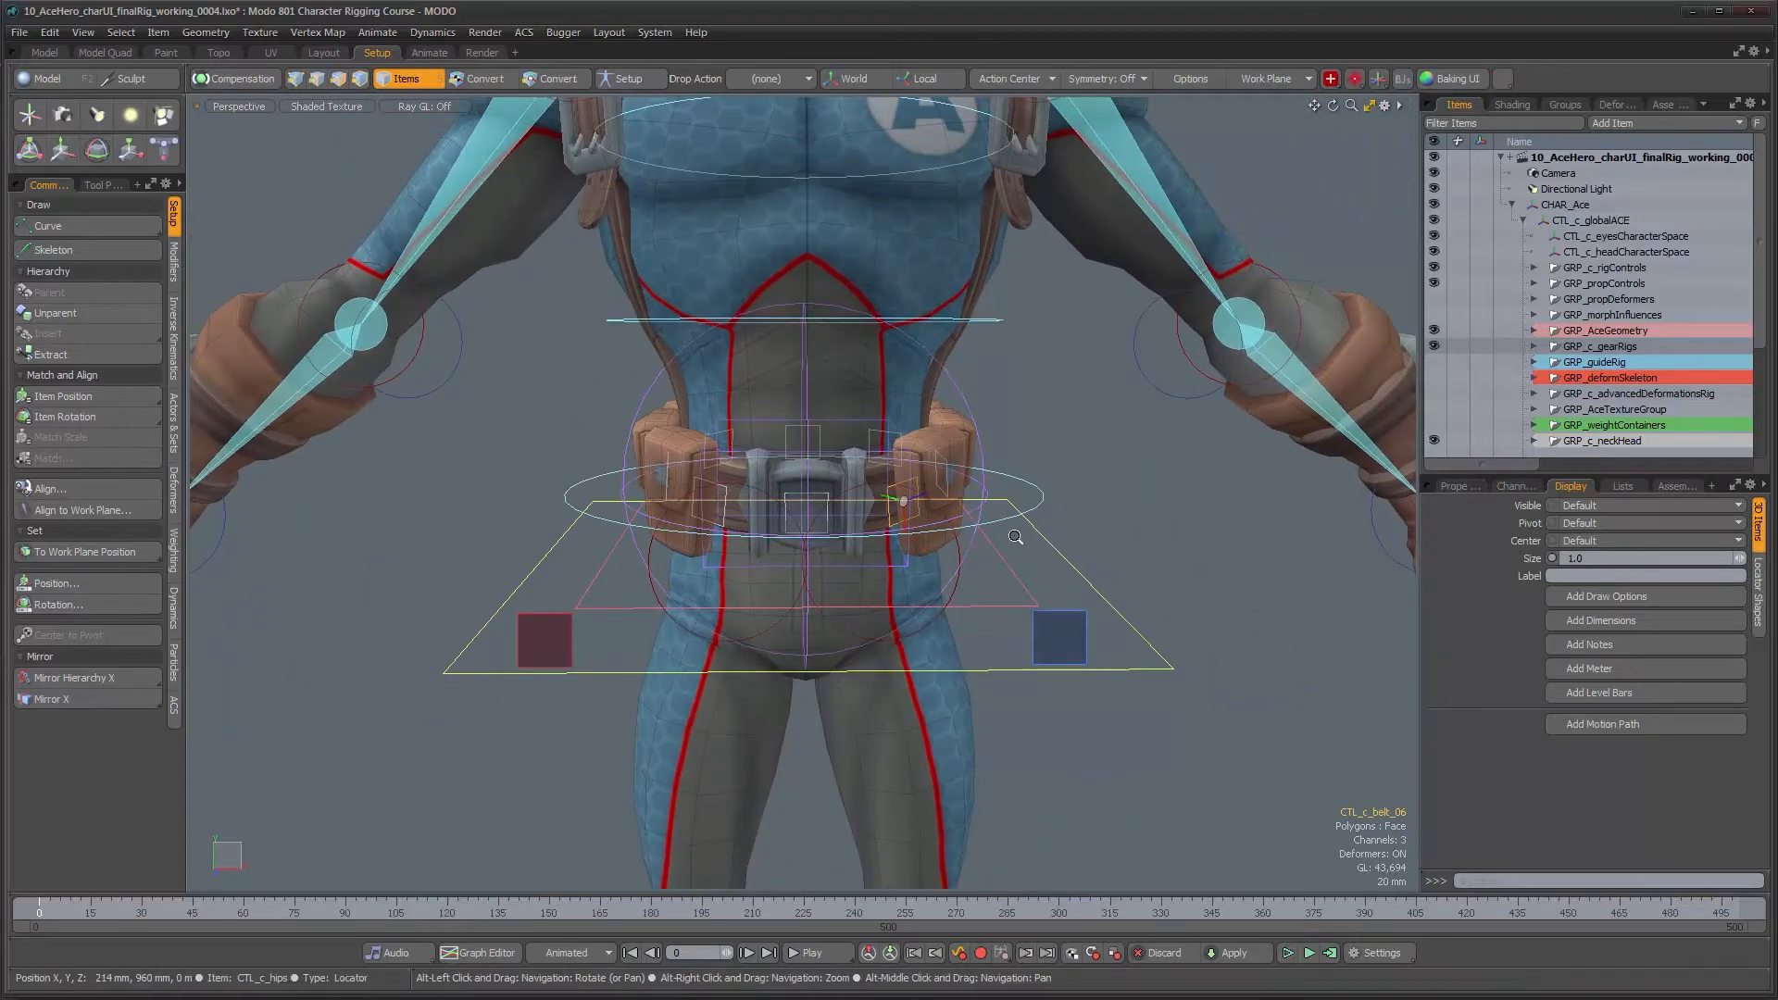
scroll(1020, 535, down, 5)
scroll(817, 455, up, 1)
alt+drag(817, 455, 817, 452)
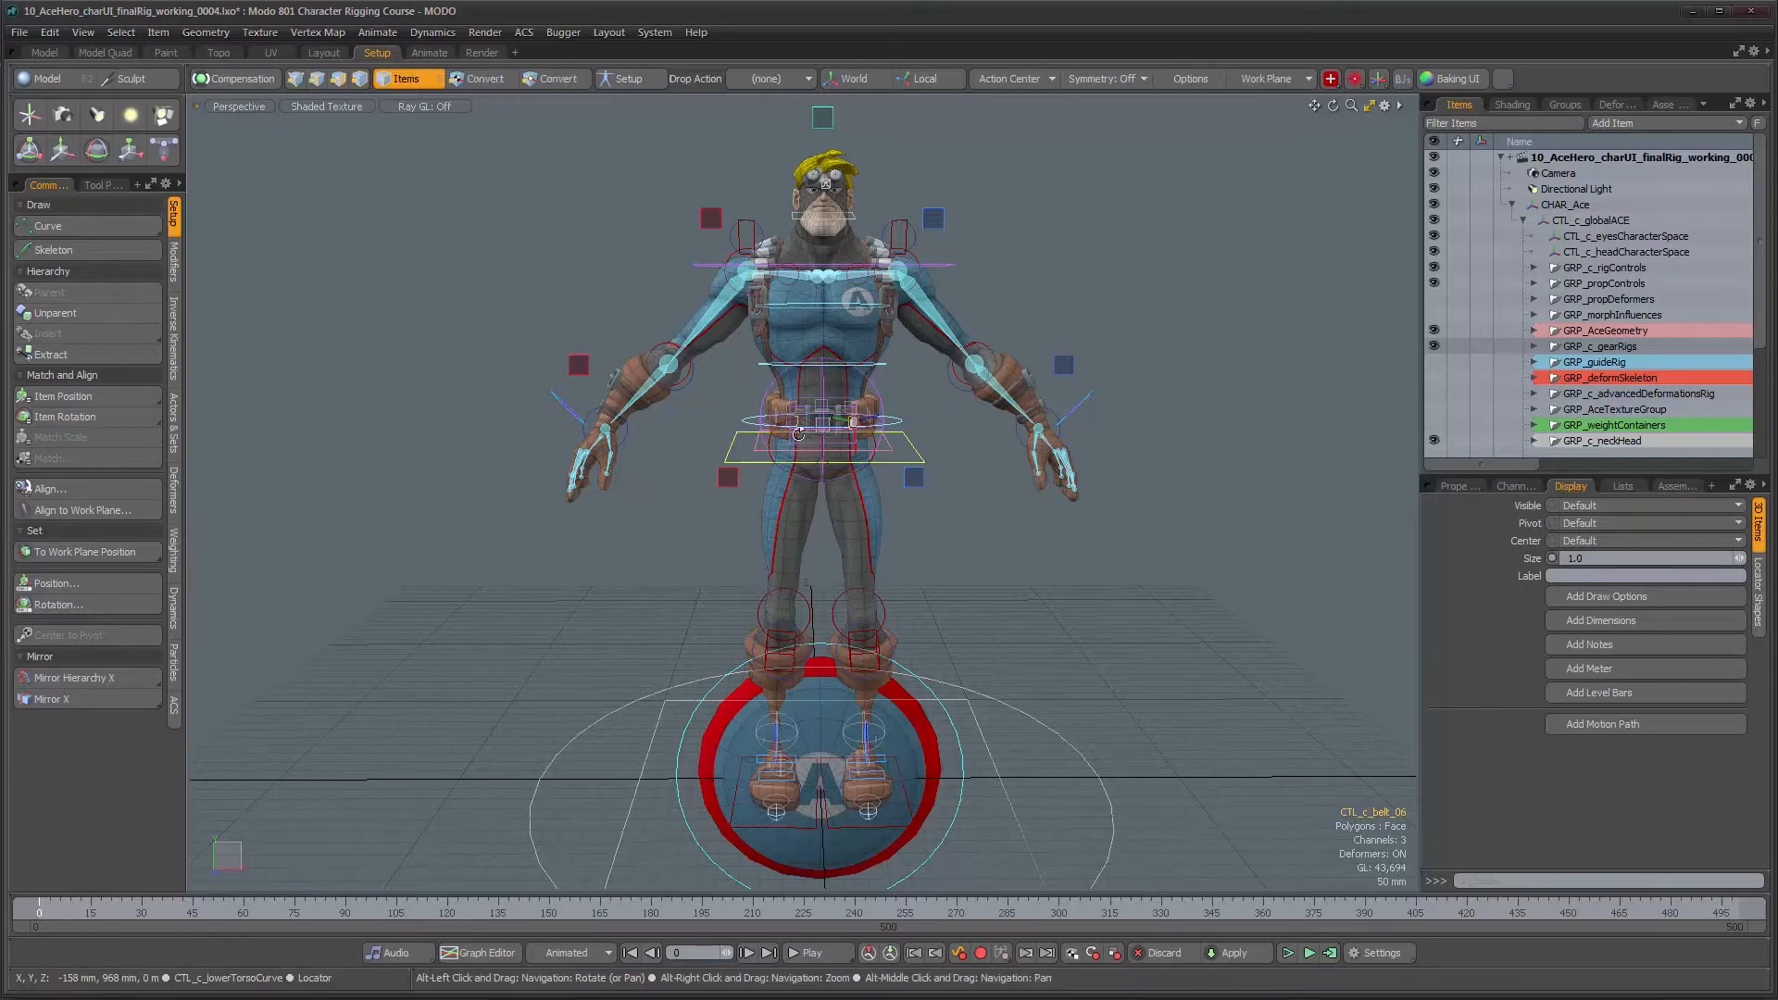
alt+drag(817, 451, 787, 426)
alt+right_drag(787, 426, 763, 388)
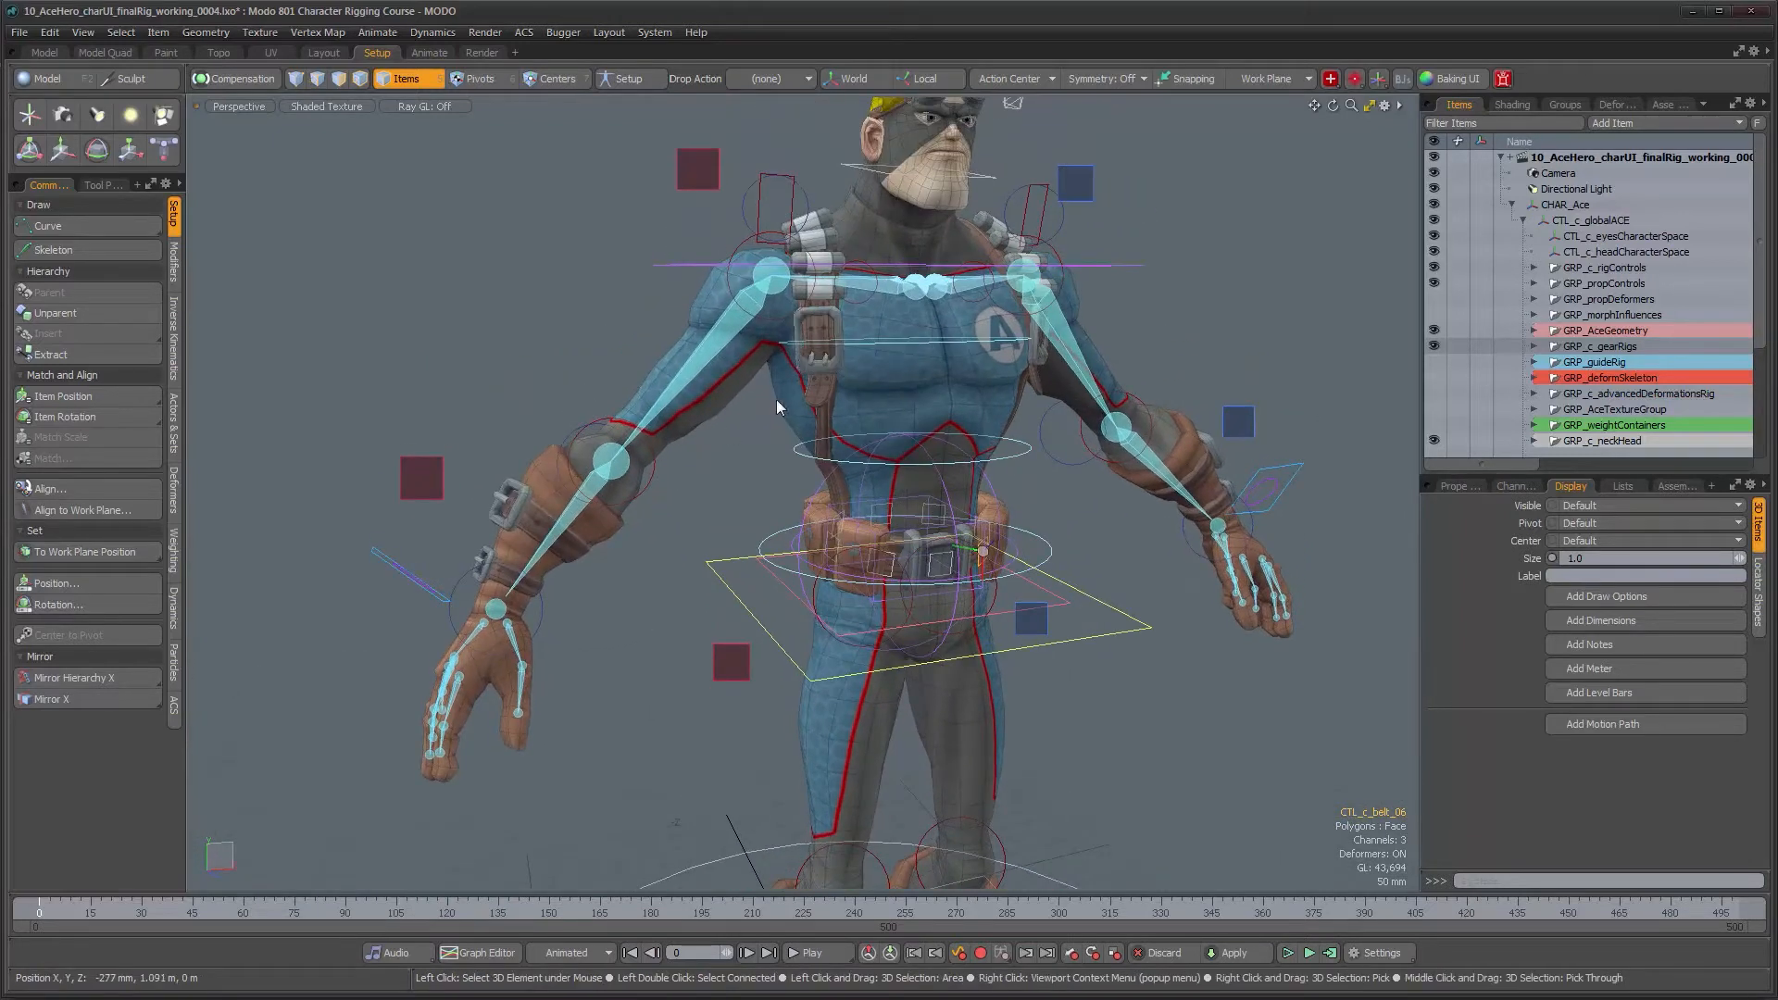
alt+drag(706, 366, 731, 375)
alt+right_drag(731, 375, 760, 370)
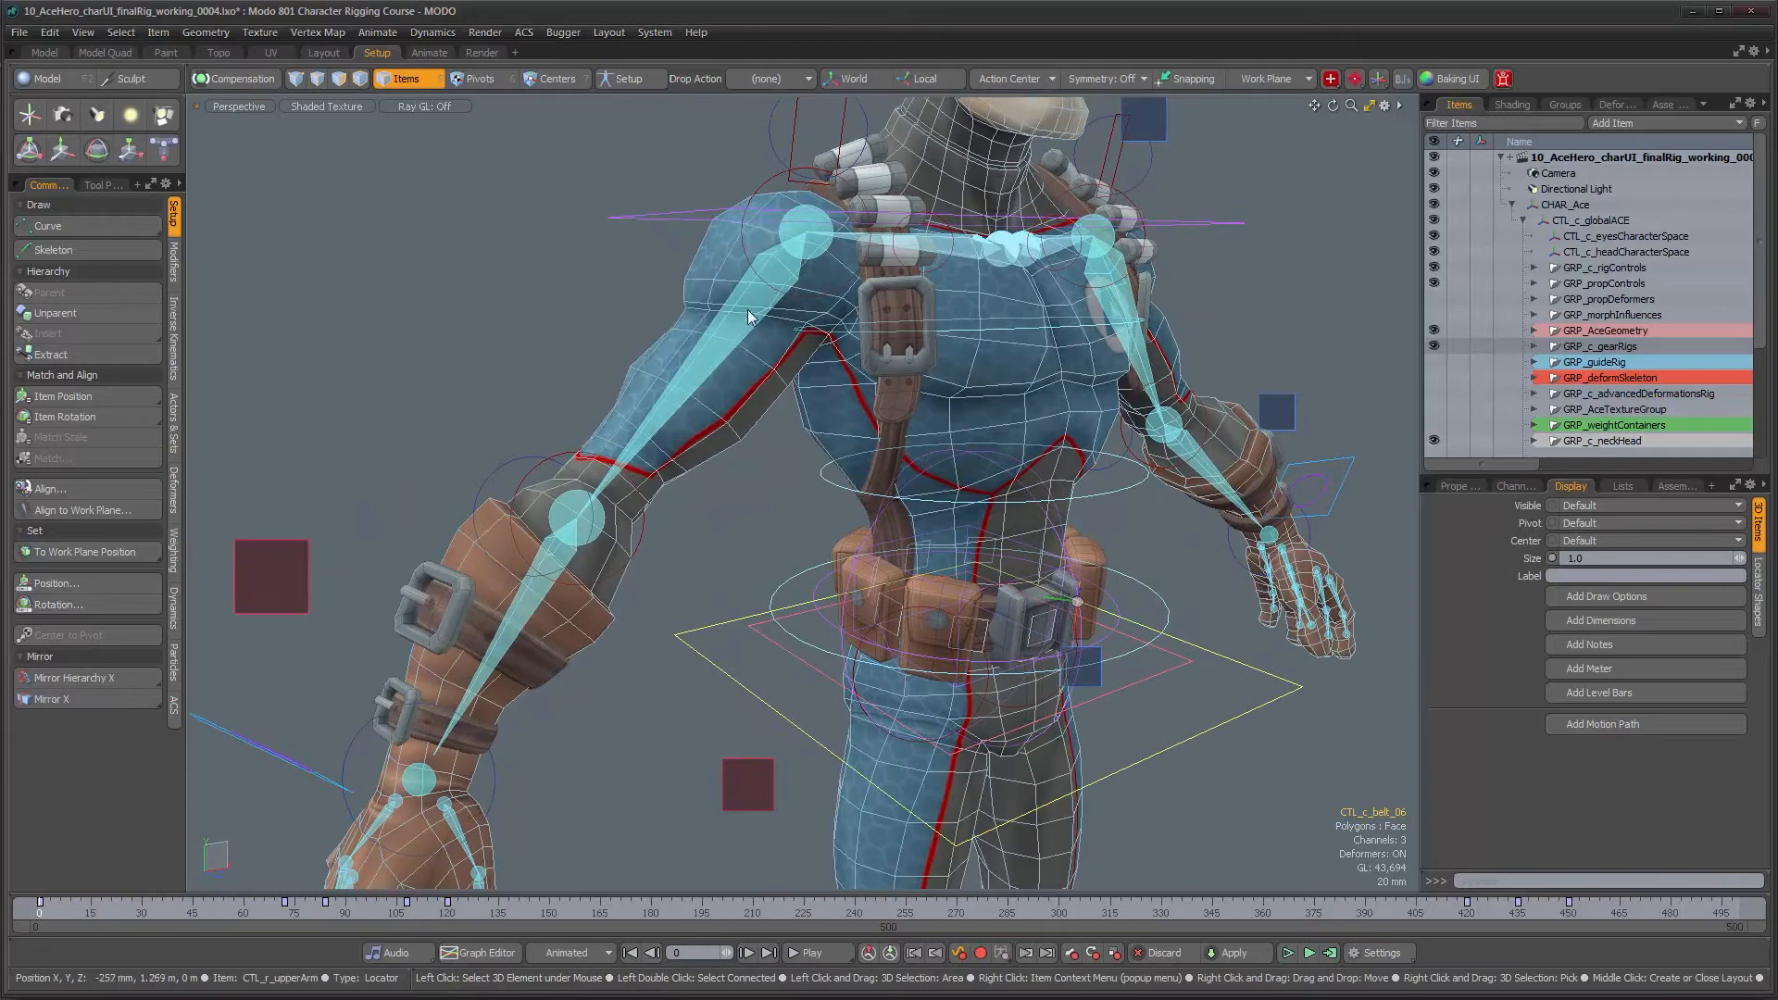
alt+drag(728, 328, 652, 533)
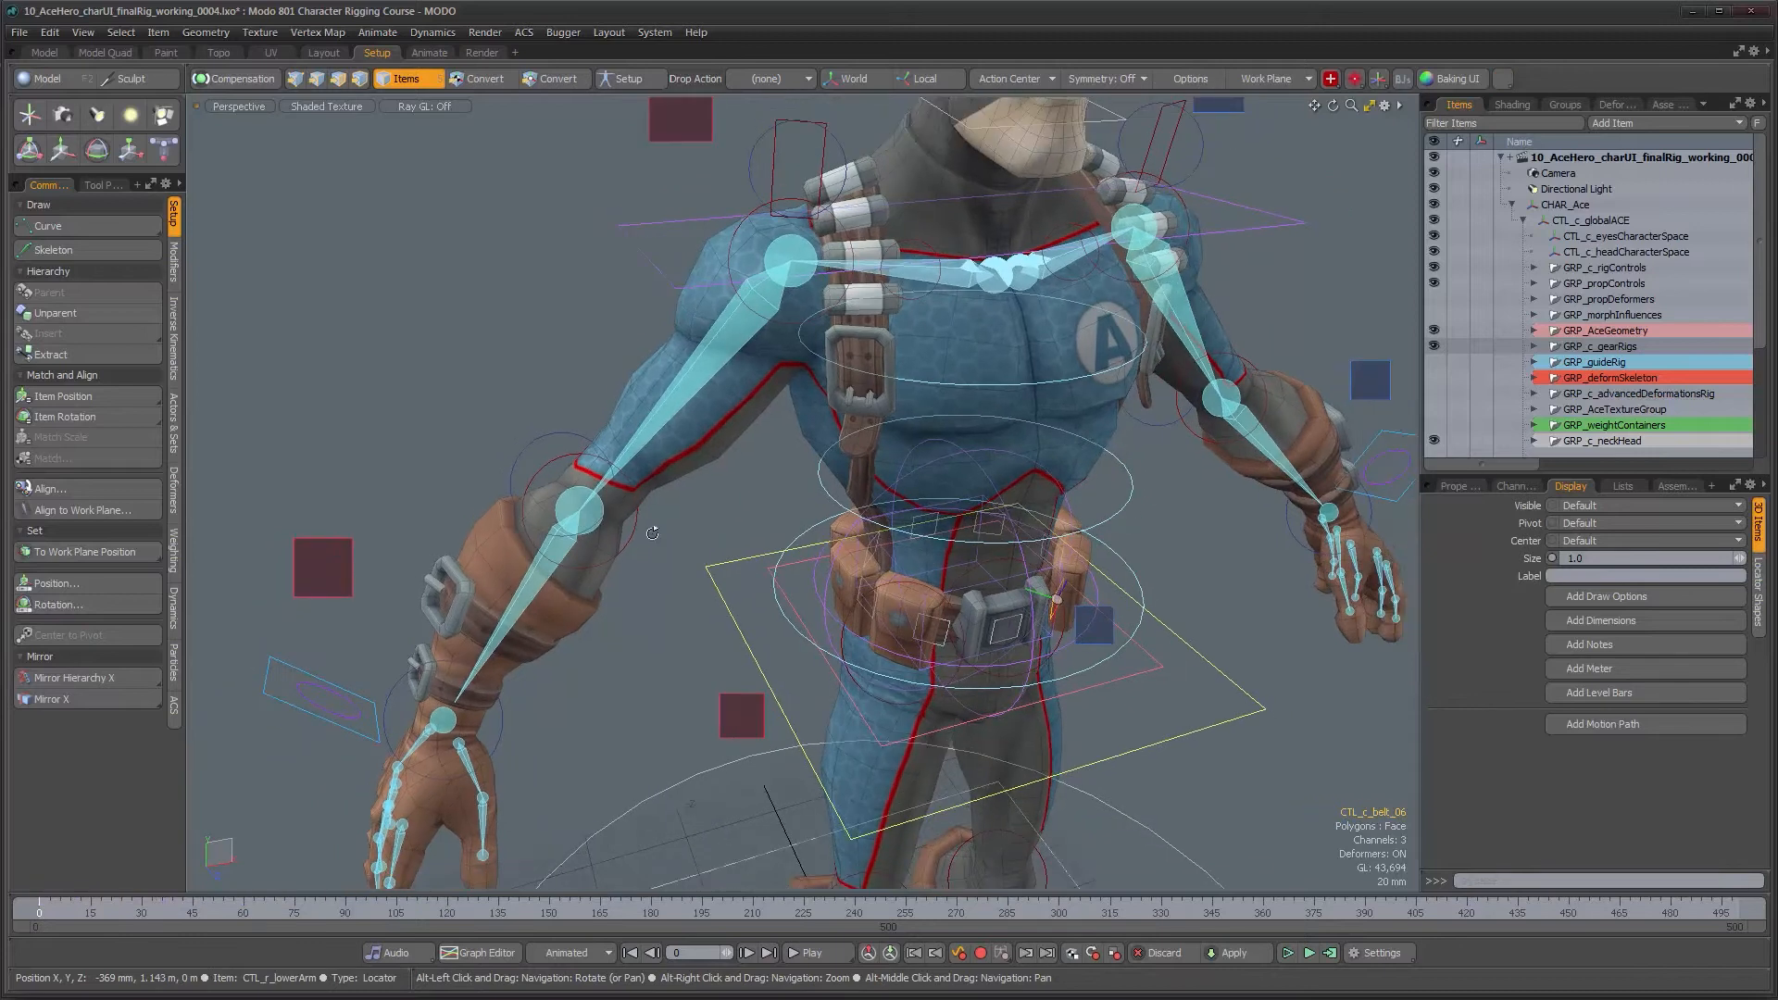
Try raising the right arm by rotating its upper arm control, undo the rotation and drop the tool.
click(687, 392)
key(e)
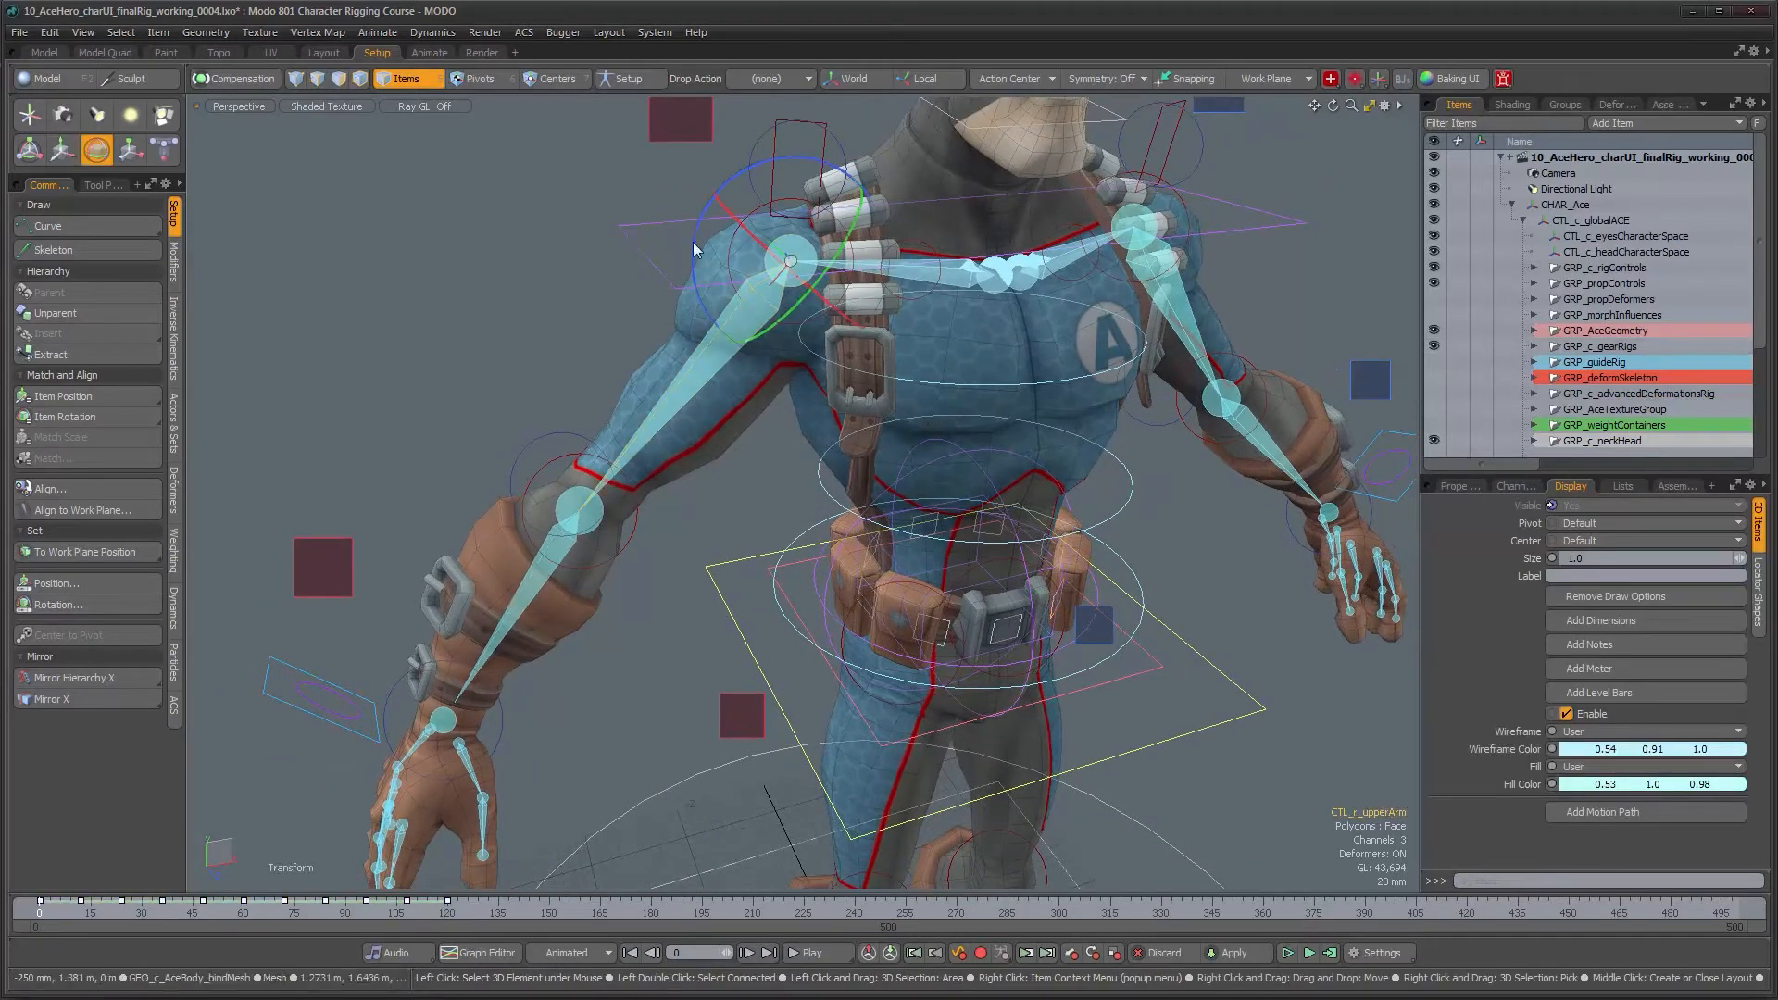
drag(694, 242, 698, 203)
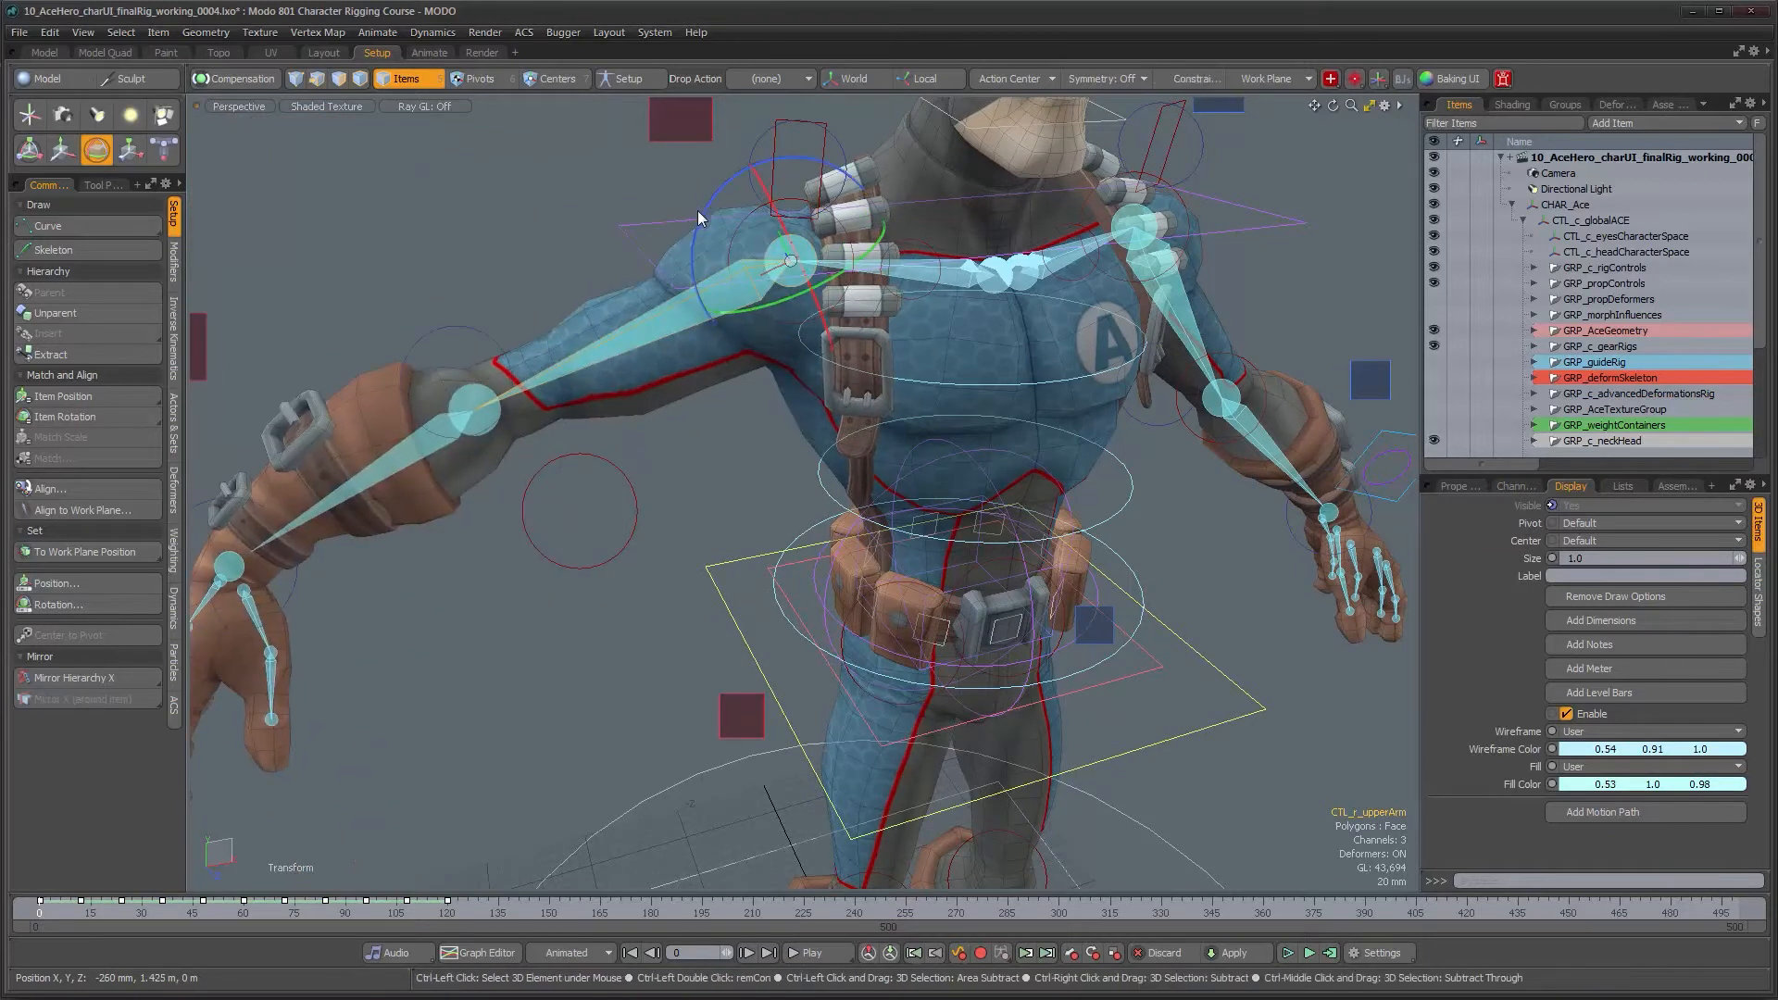
key(ctrl+z)
alt+drag(592, 524, 802, 340)
key(q)
Examine the finger controls of the right hand and the arm controls on both sides of the character.
ctrl+alt+drag(642, 554, 766, 541)
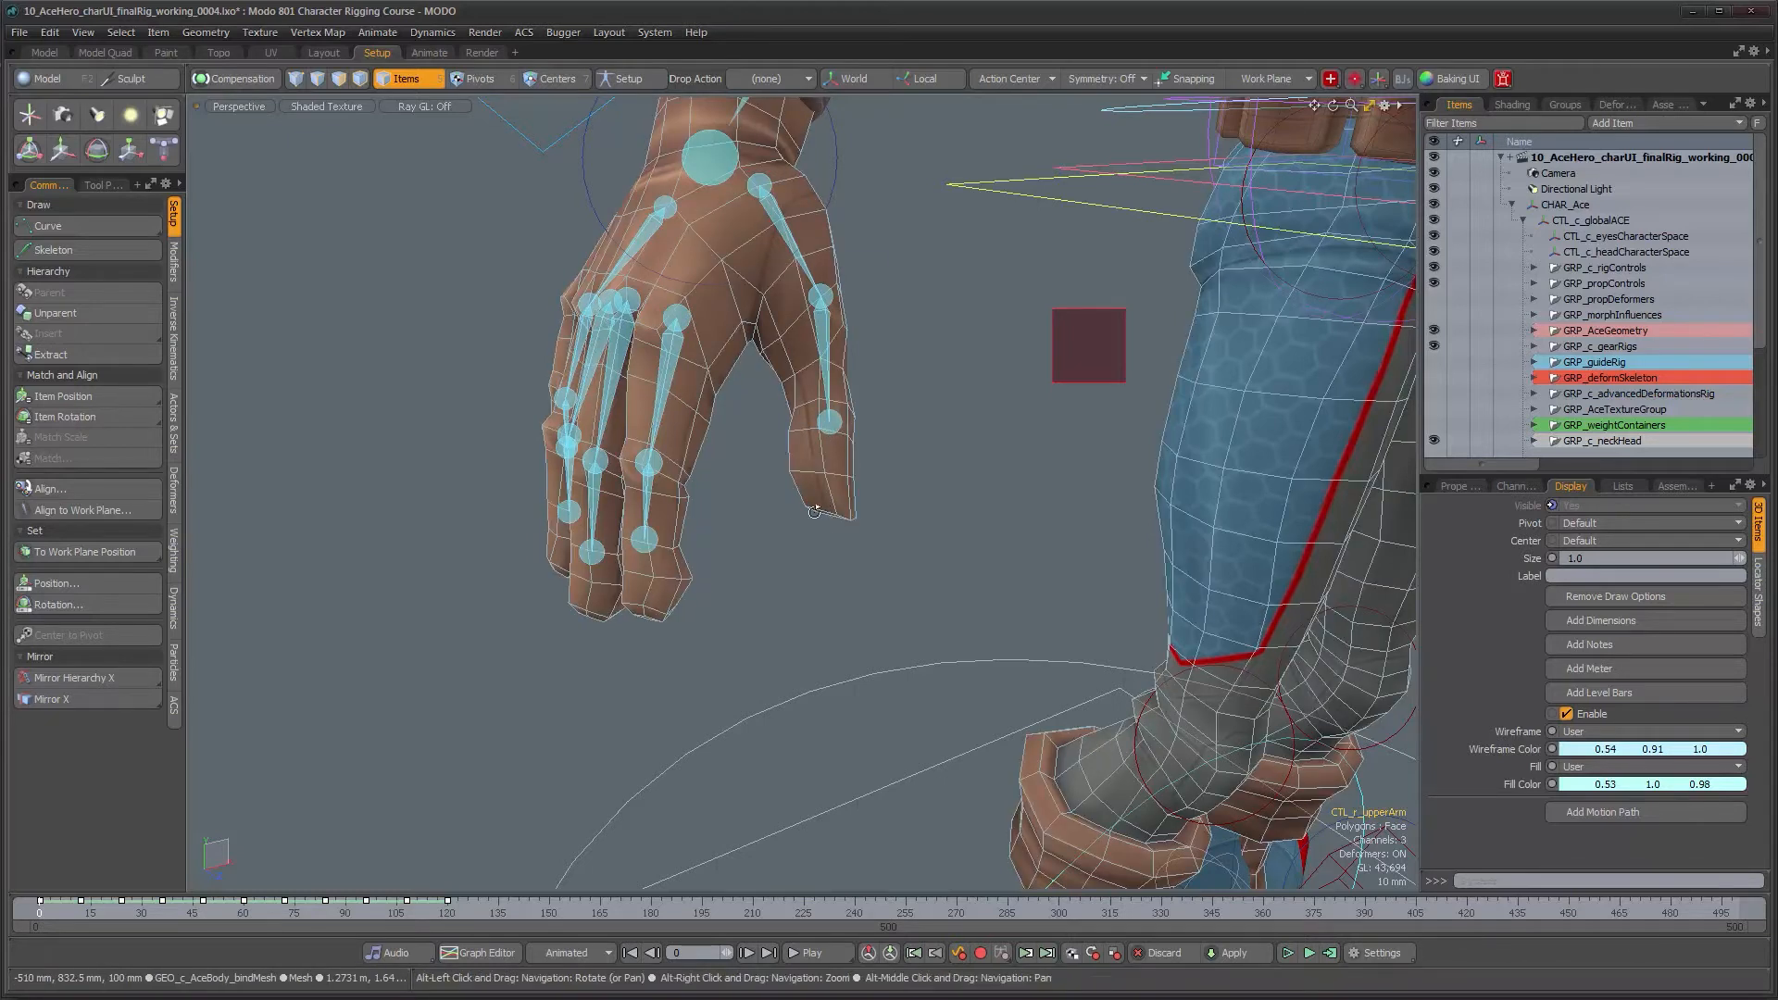
alt+drag(815, 511, 778, 509)
alt+shift+drag(945, 412, 843, 537)
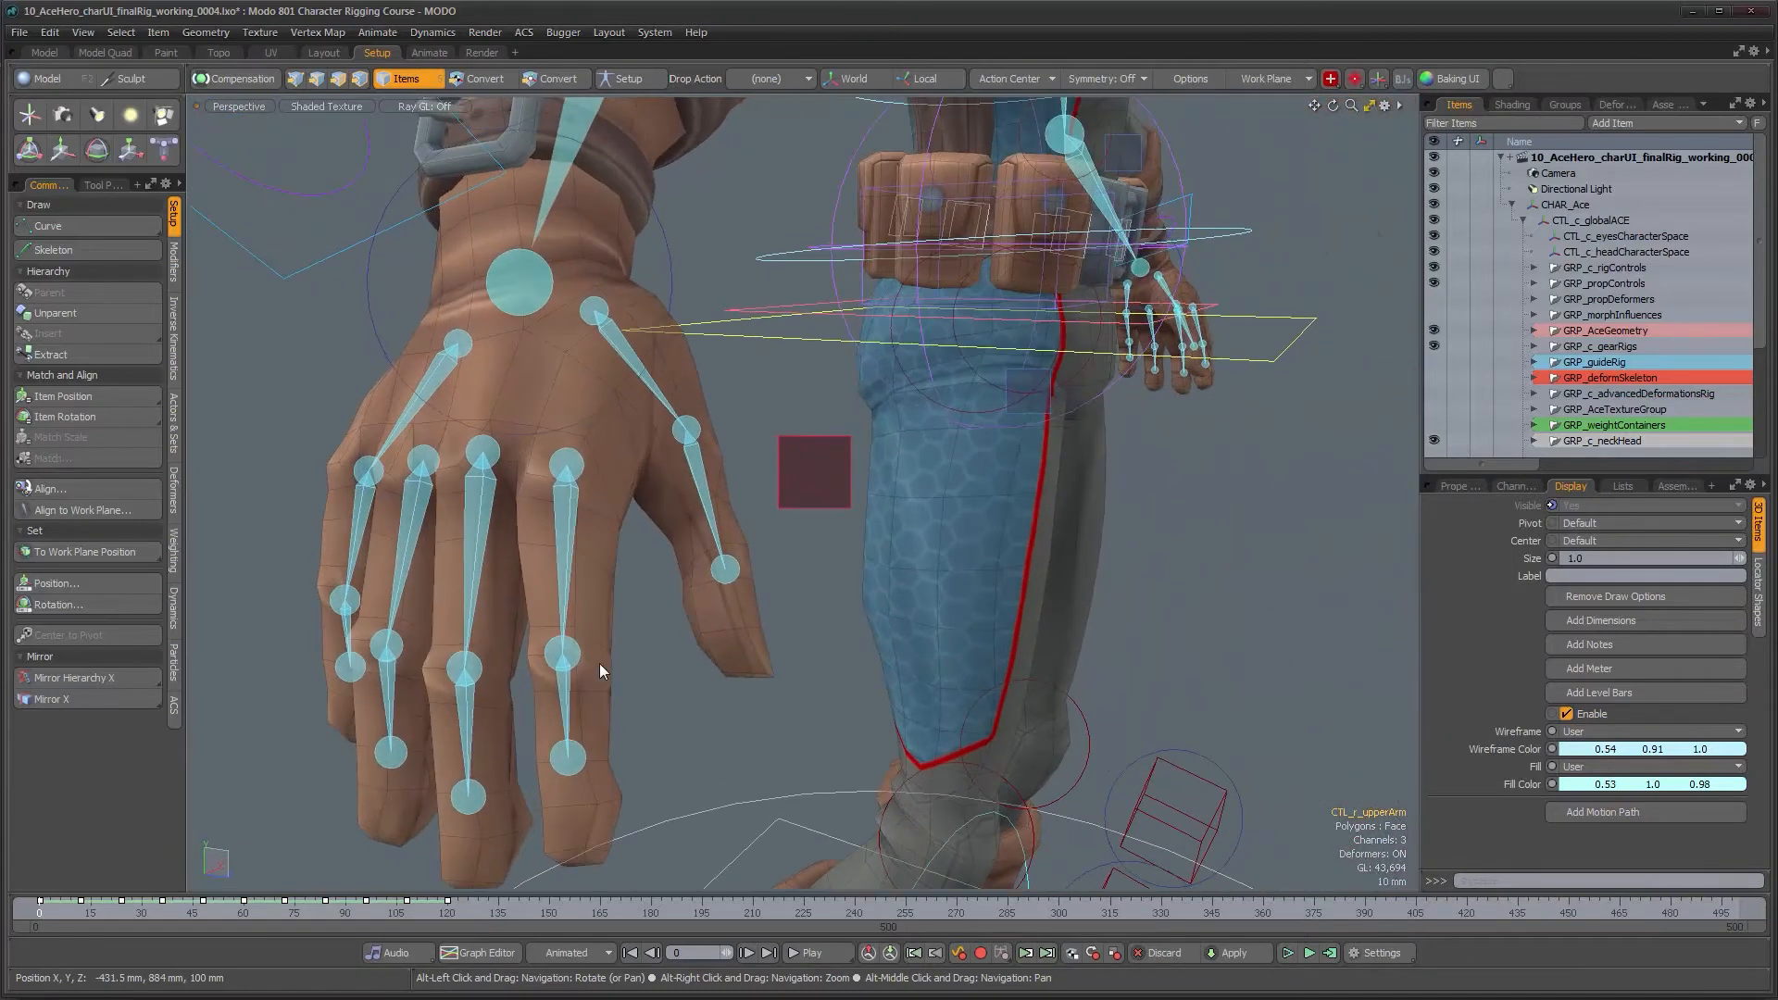
alt+right_drag(731, 595, 665, 598)
alt+drag(662, 600, 831, 546)
alt+right_drag(832, 546, 761, 554)
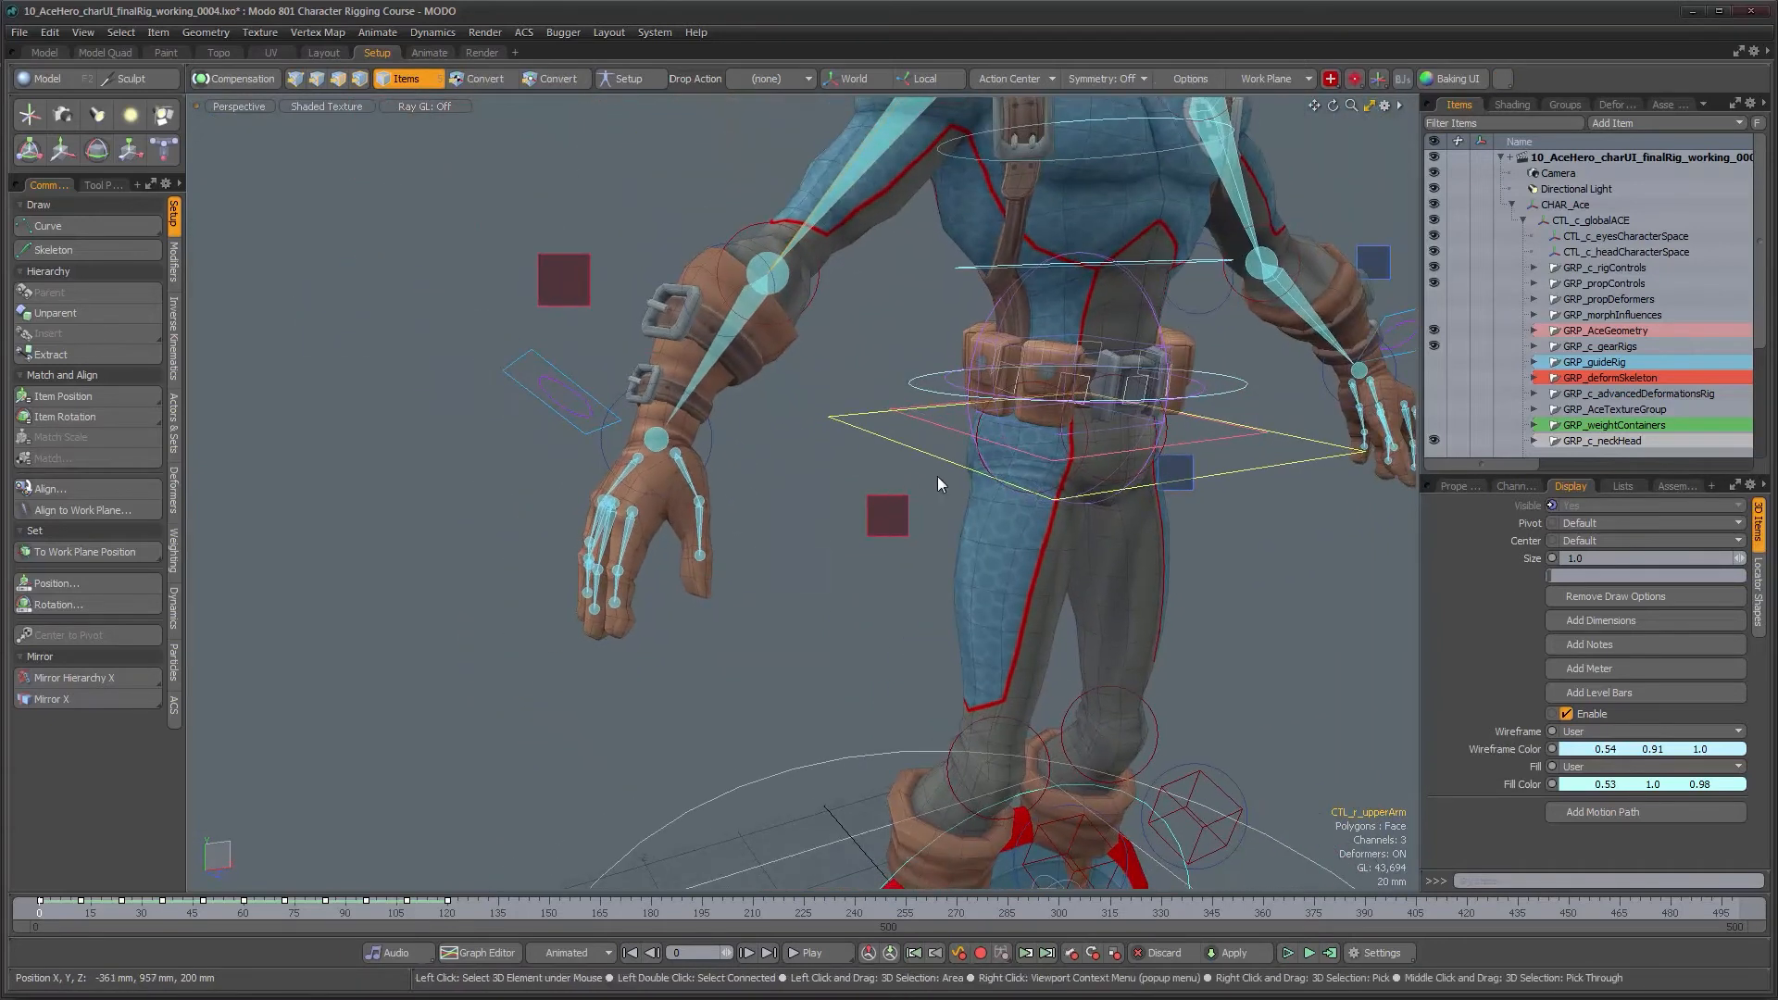
alt+drag(968, 421, 912, 430)
alt+middle_drag(973, 408, 764, 545)
alt+drag(889, 593, 836, 620)
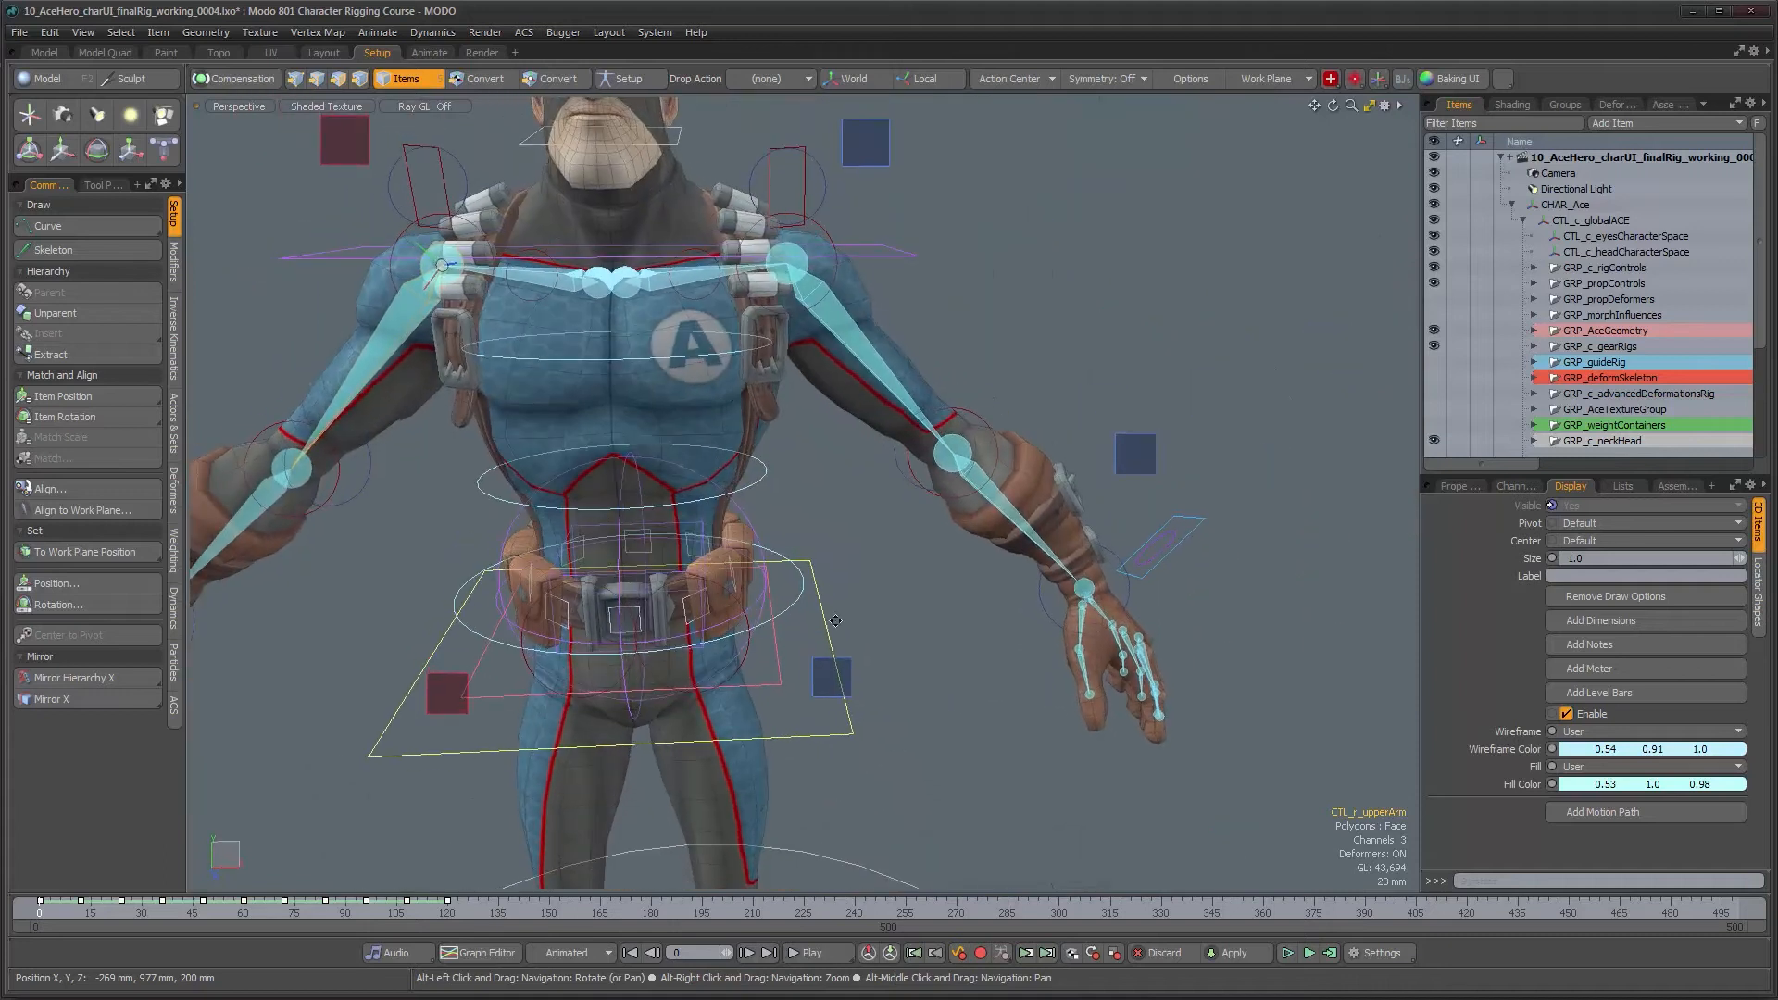
alt+middle_drag(731, 395, 835, 640)
alt+drag(761, 506, 804, 465)
alt+right_drag(804, 465, 723, 467)
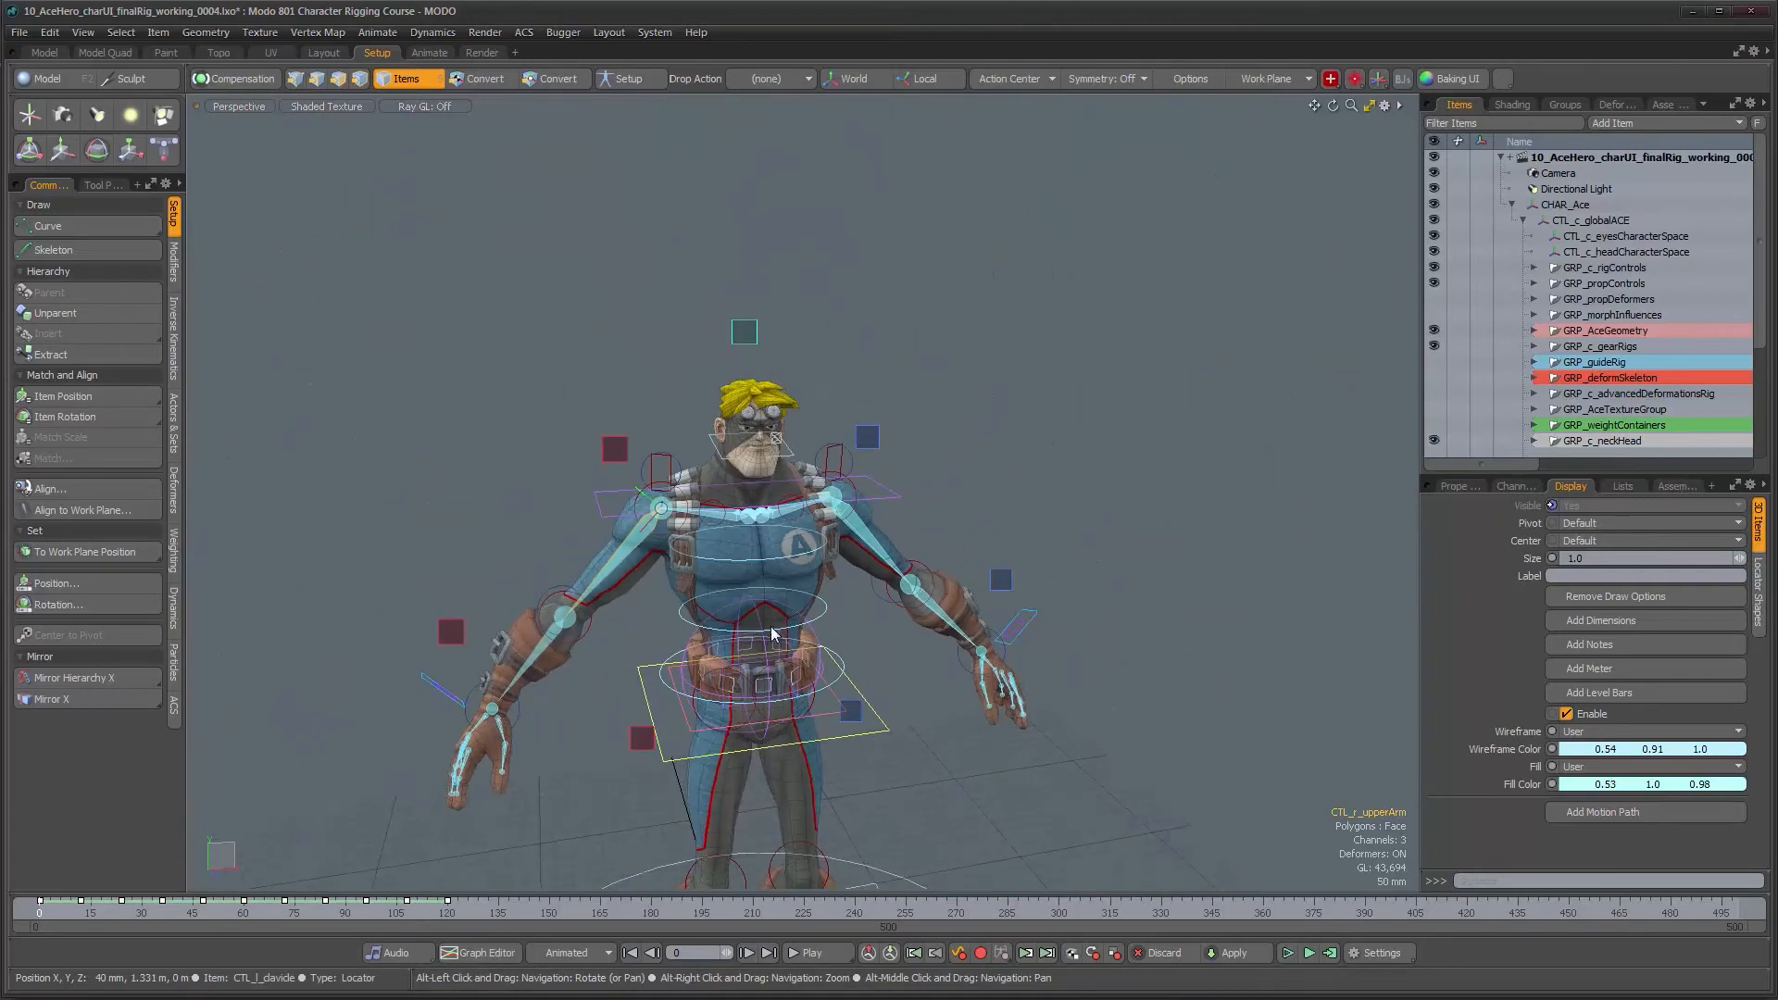
Examine the full-body rig controls from the front and from a slight angle.
alt+middle_drag(738, 398, 738, 238)
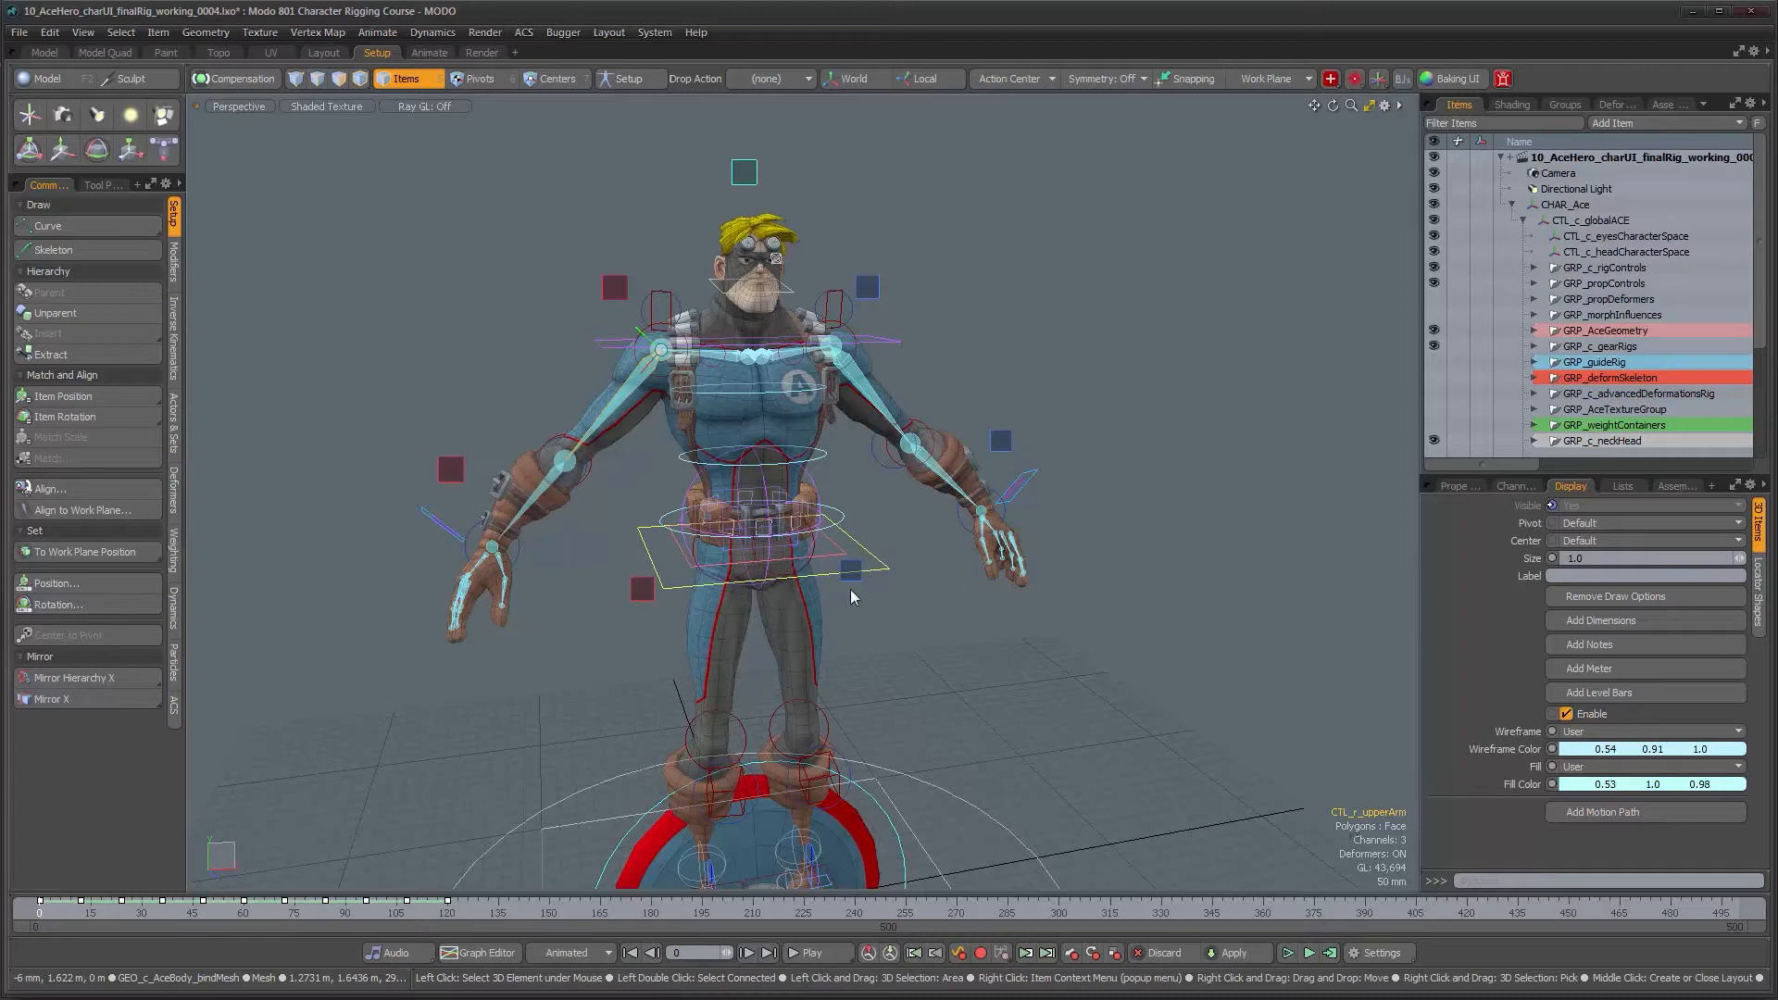
alt+drag(954, 339, 765, 439)
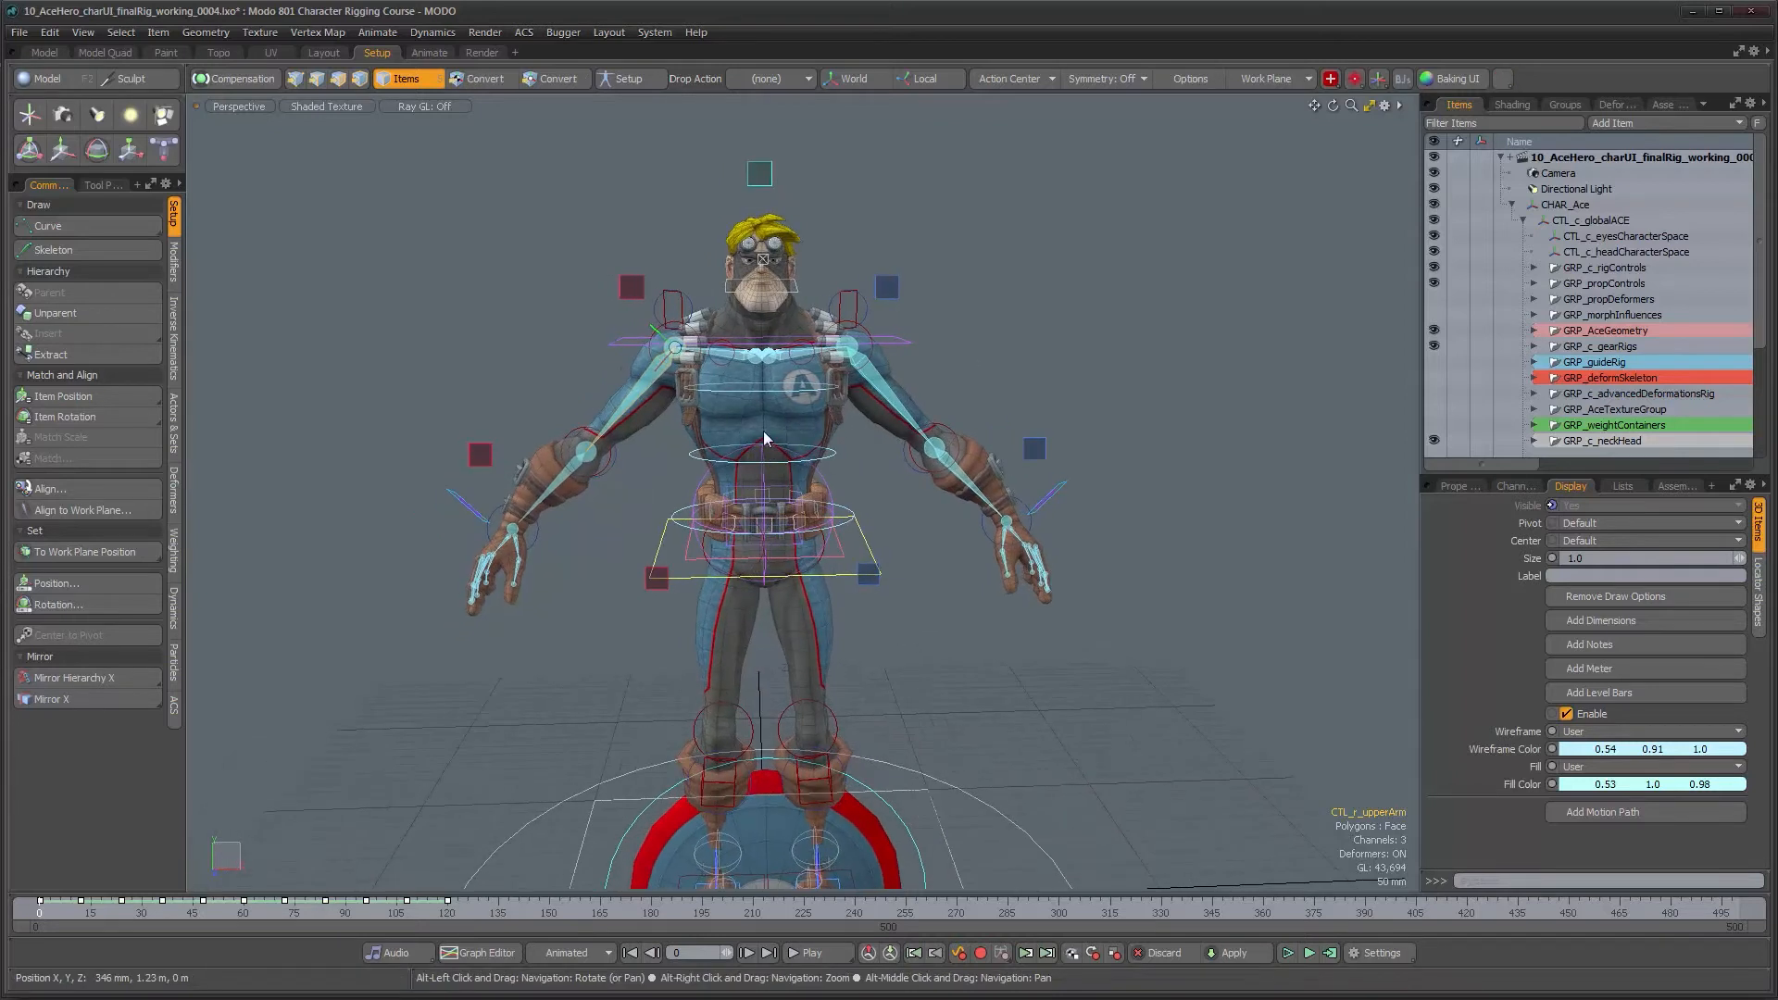
alt+middle_drag(830, 690, 825, 631)
alt+right_drag(825, 630, 818, 636)
alt+drag(817, 639, 820, 646)
alt+middle_drag(820, 646, 820, 593)
alt+right_drag(819, 593, 861, 589)
alt+middle_drag(787, 370, 779, 556)
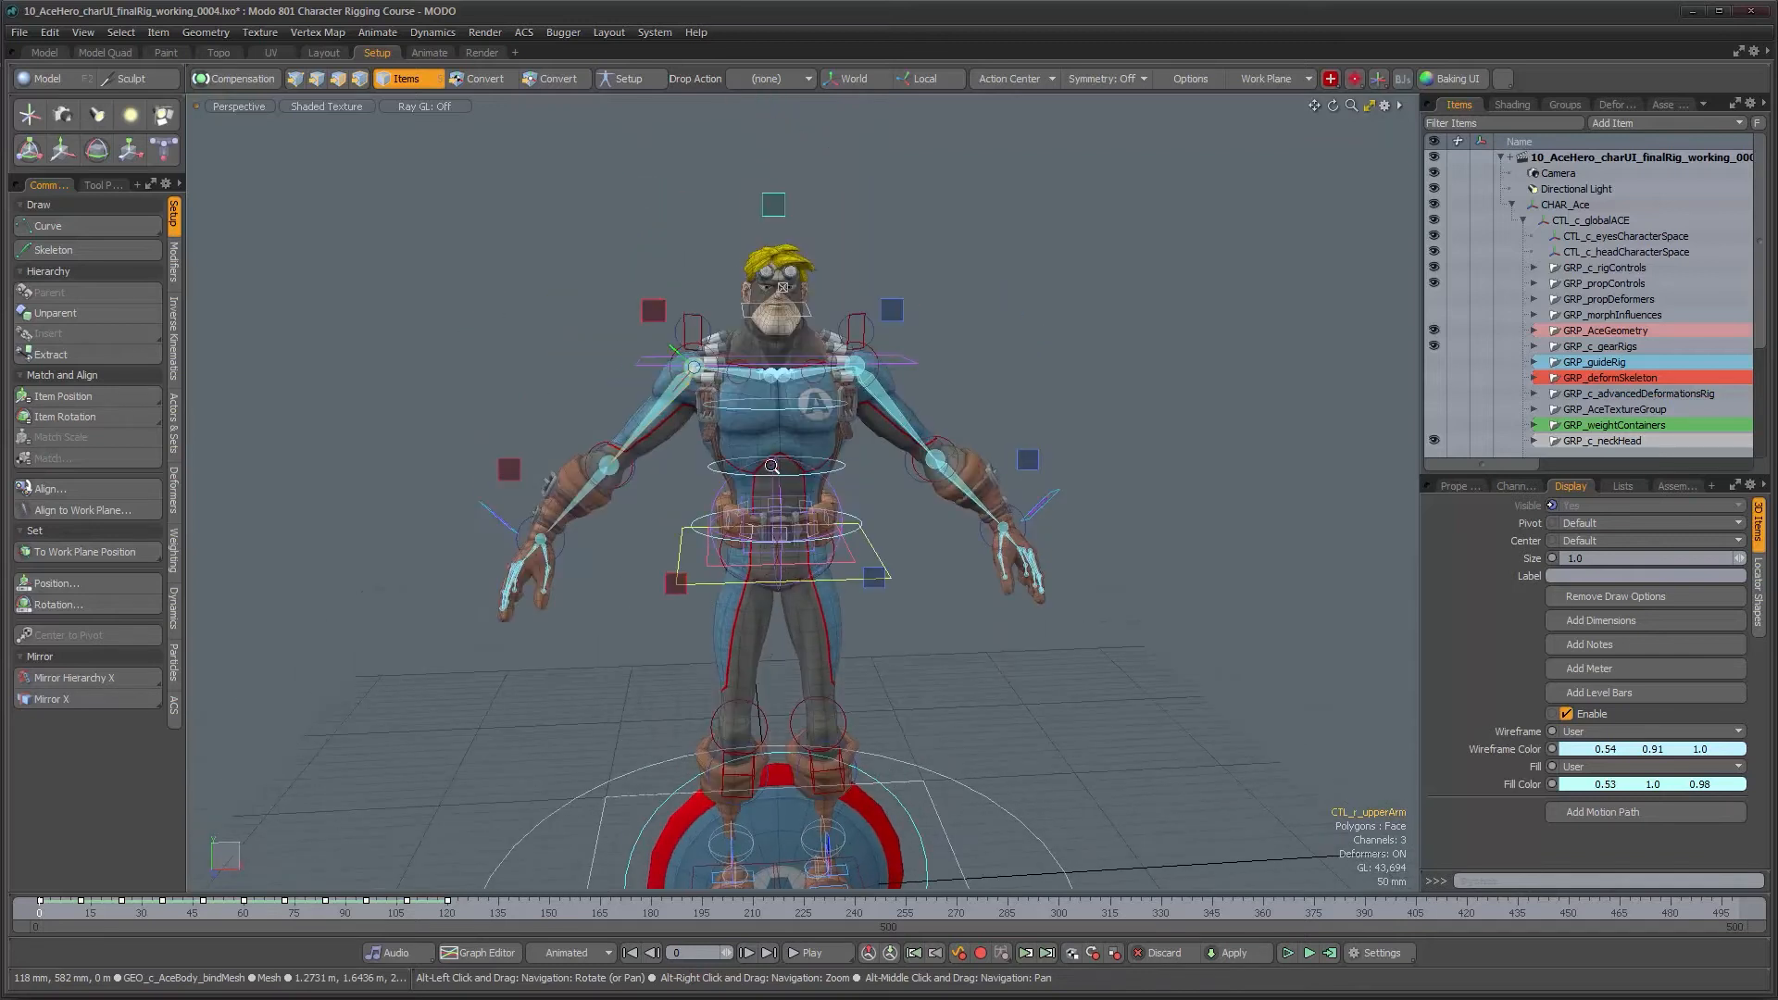
alt+right_drag(620, 320, 674, 311)
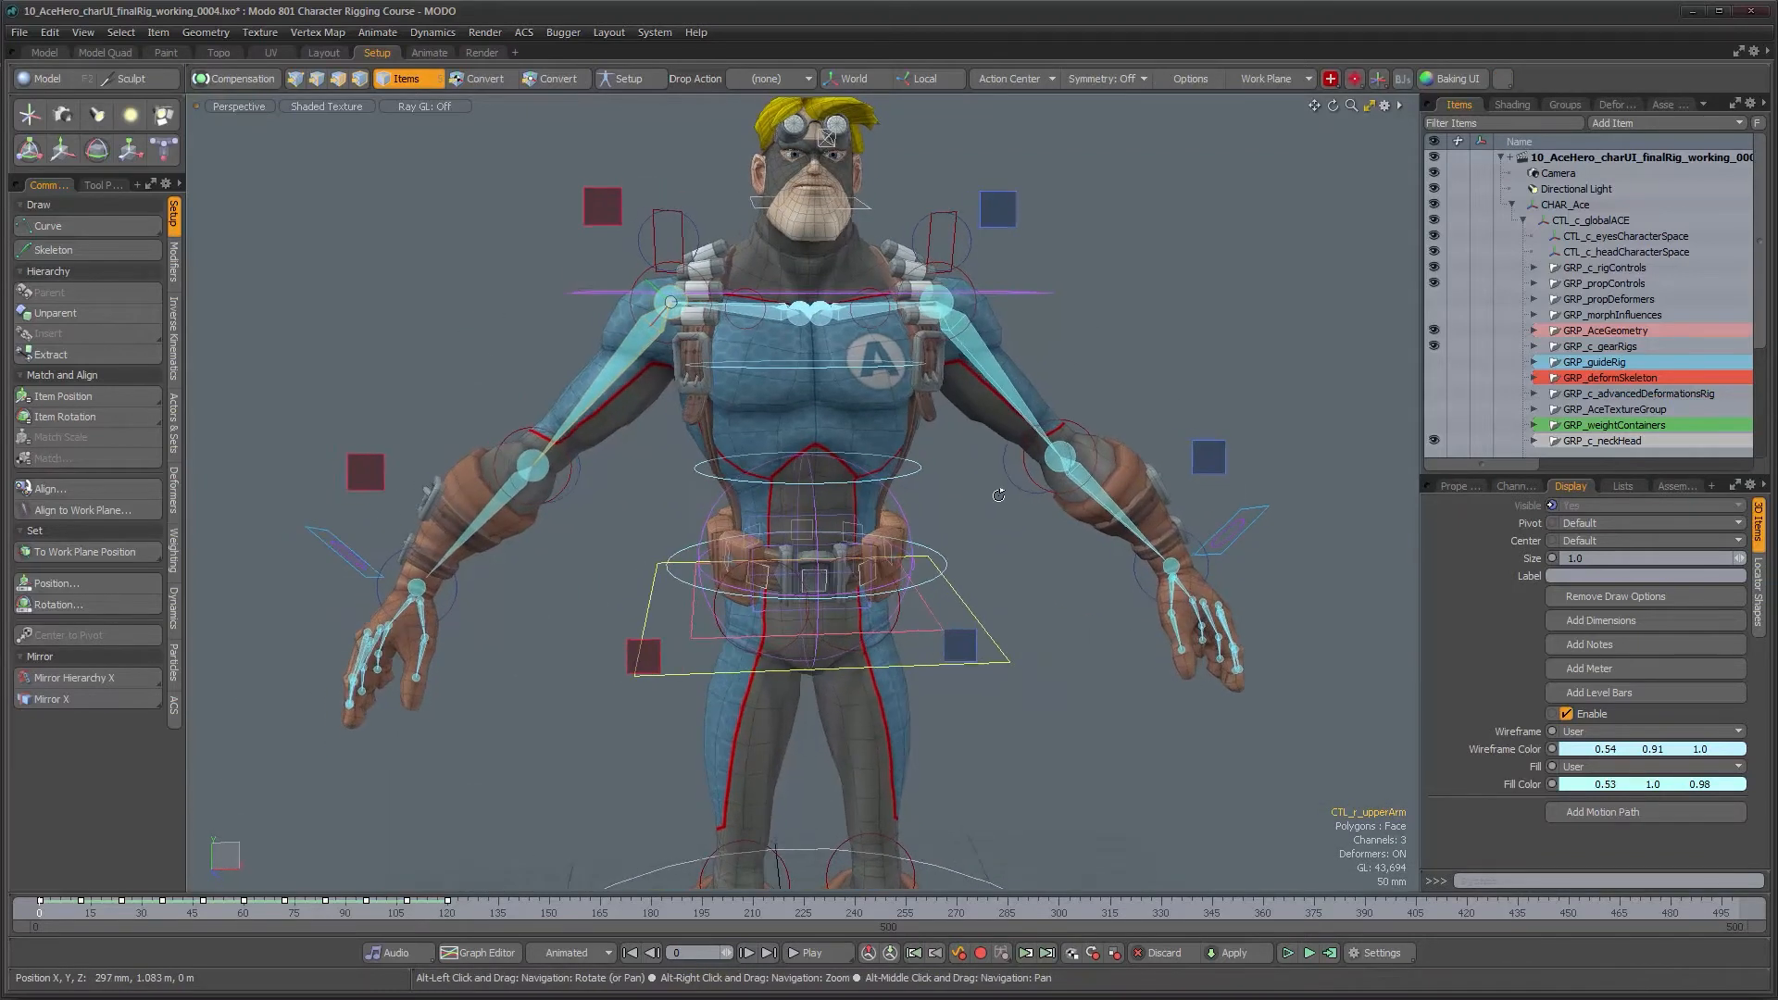
alt+middle_drag(936, 430, 932, 555)
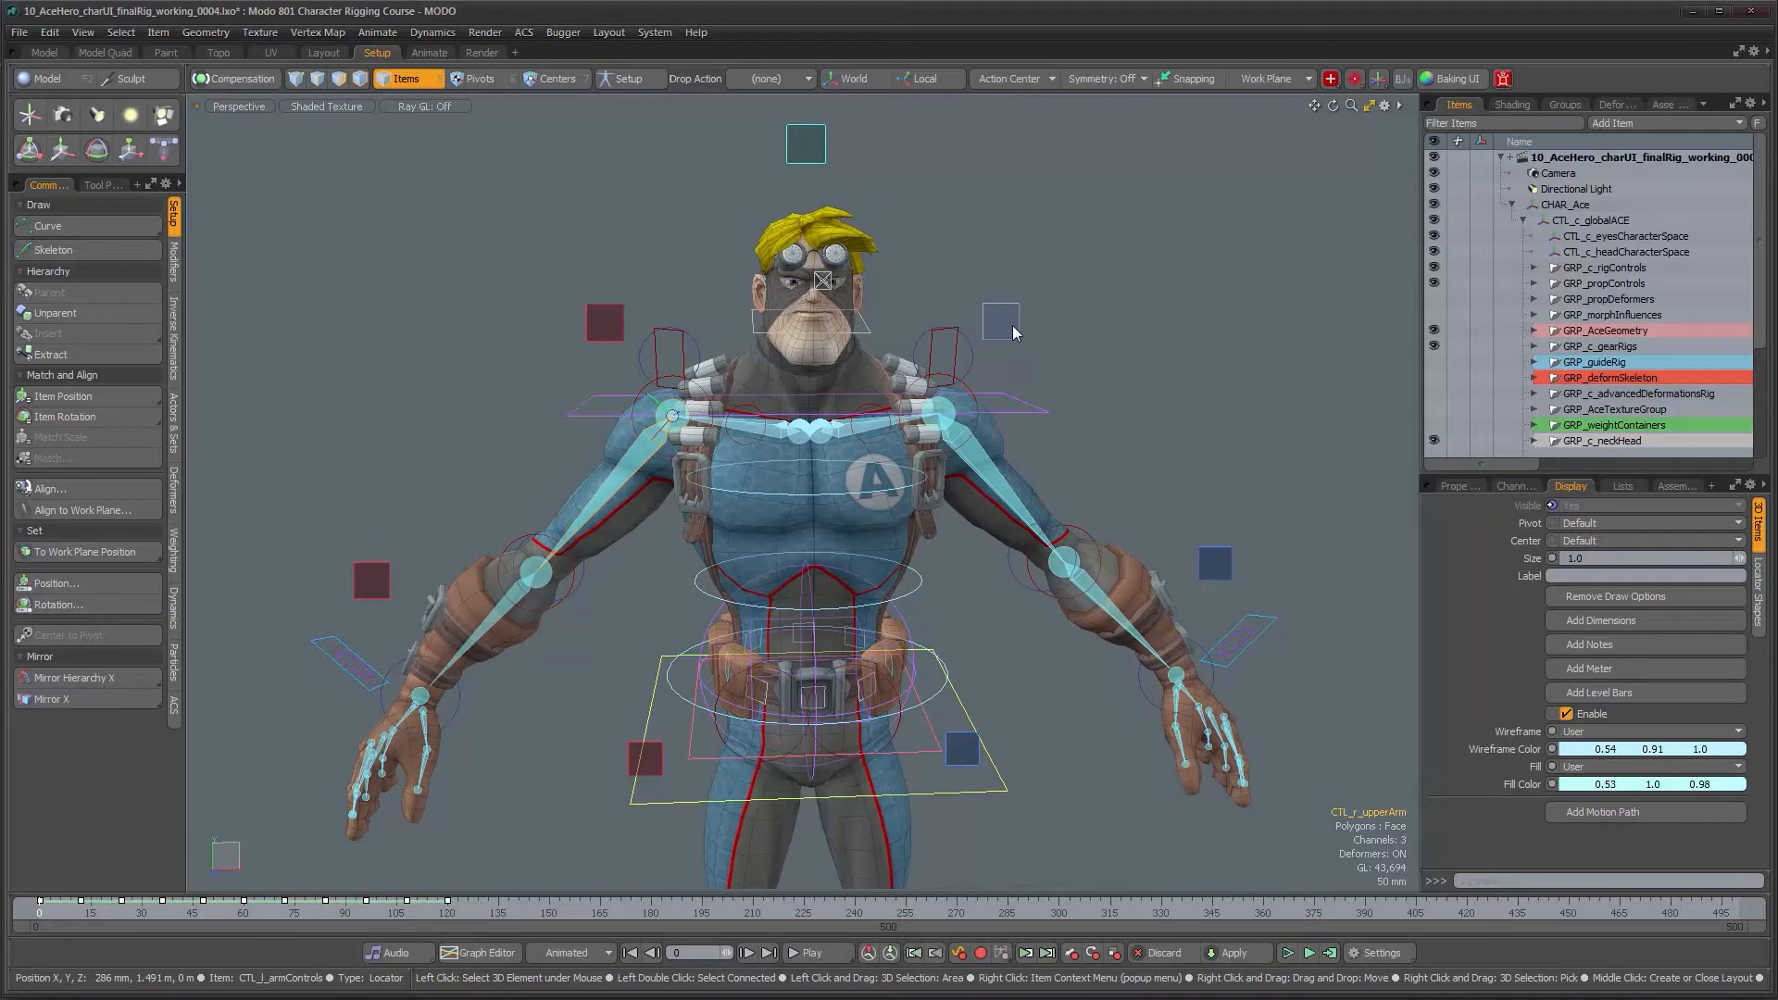
alt+right_drag(1012, 472, 858, 478)
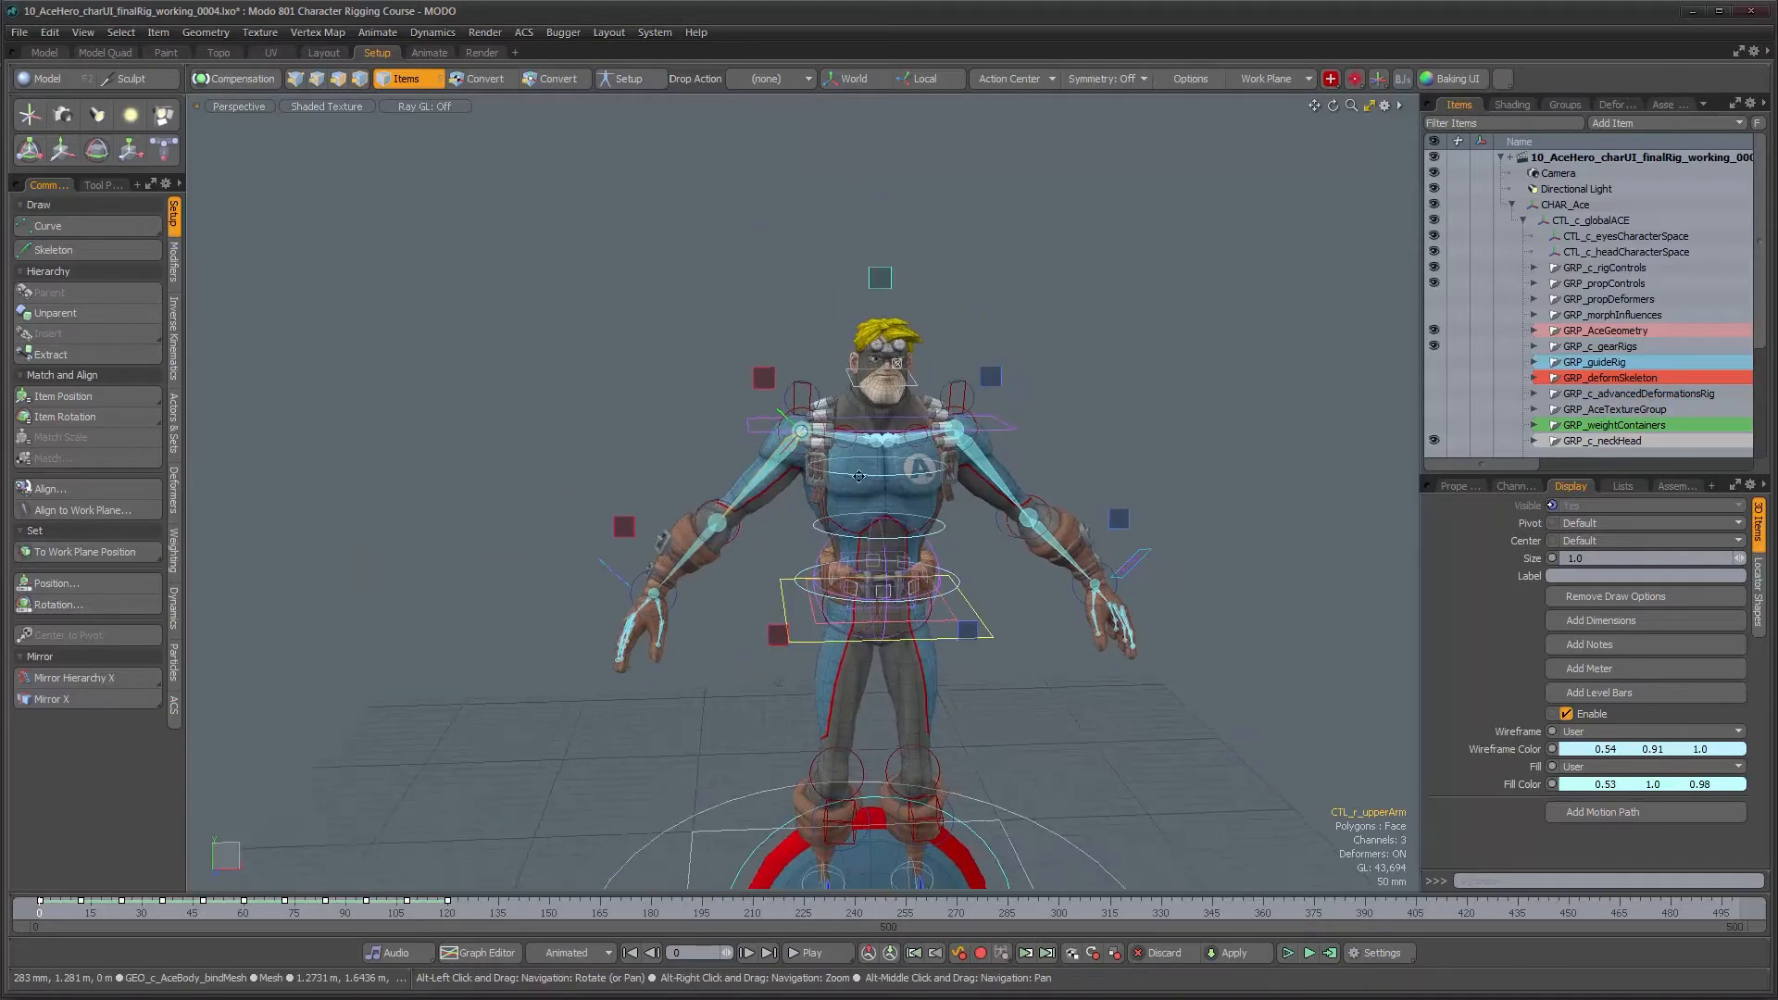
alt+middle_drag(858, 478, 819, 389)
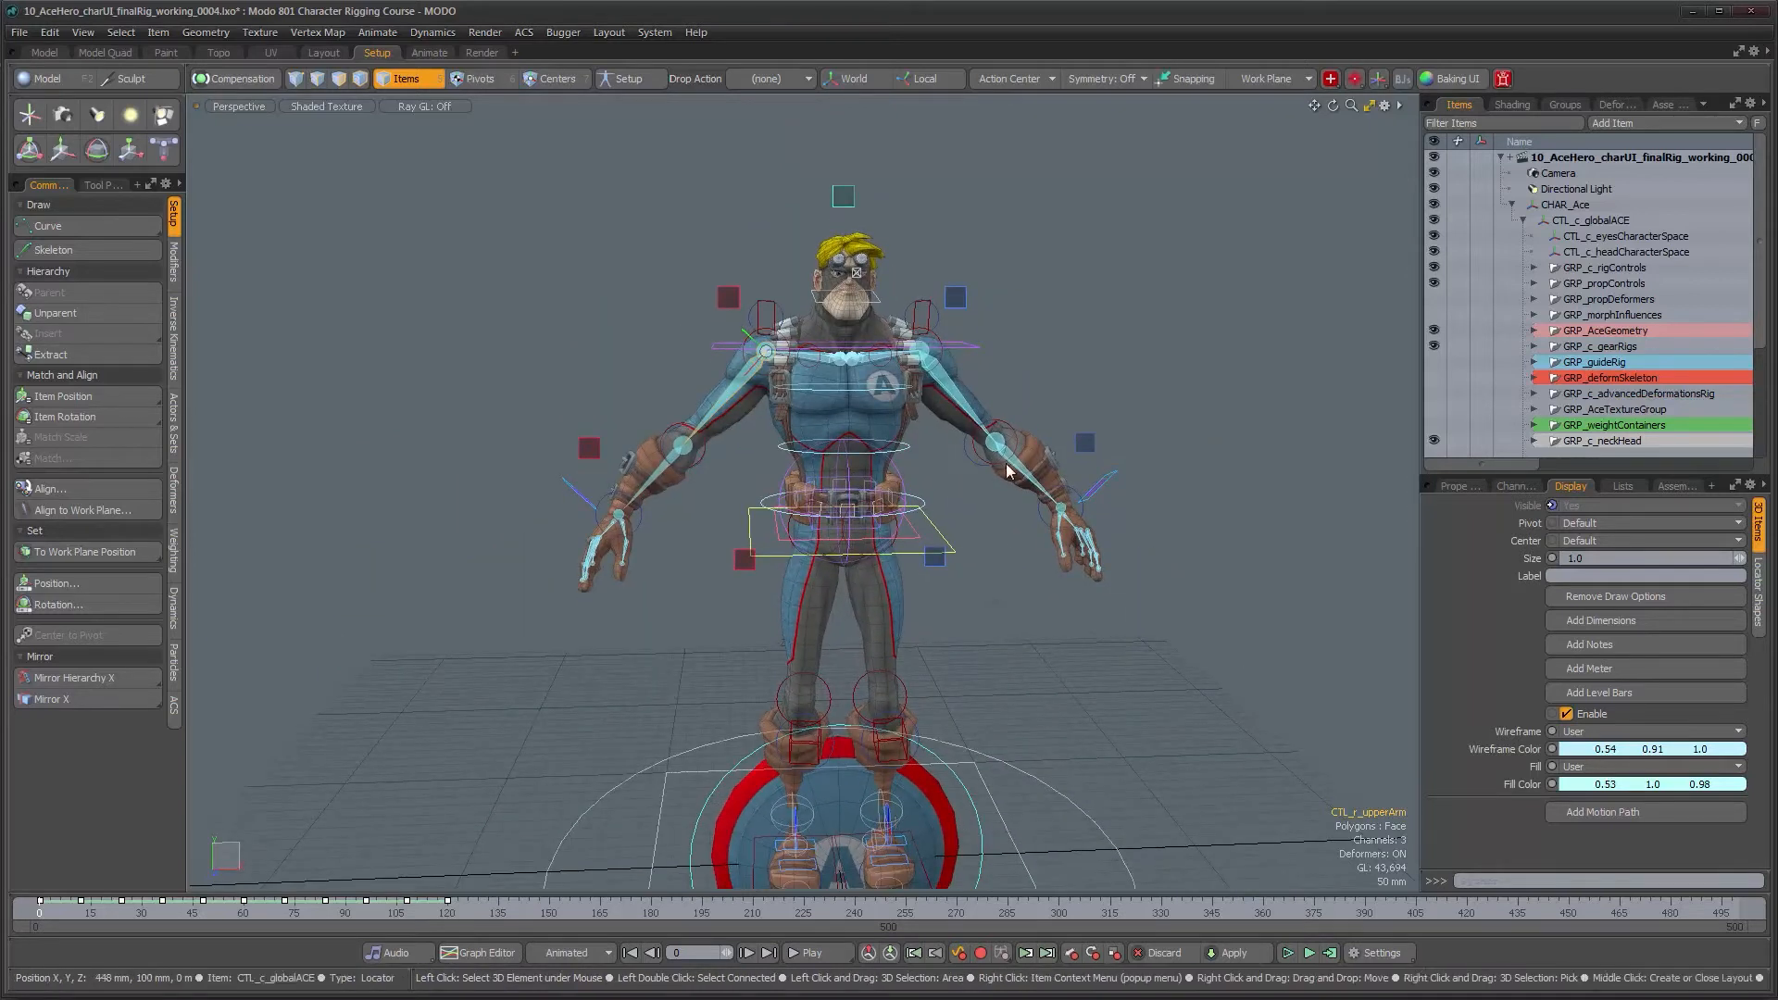
alt+drag(872, 602, 960, 784)
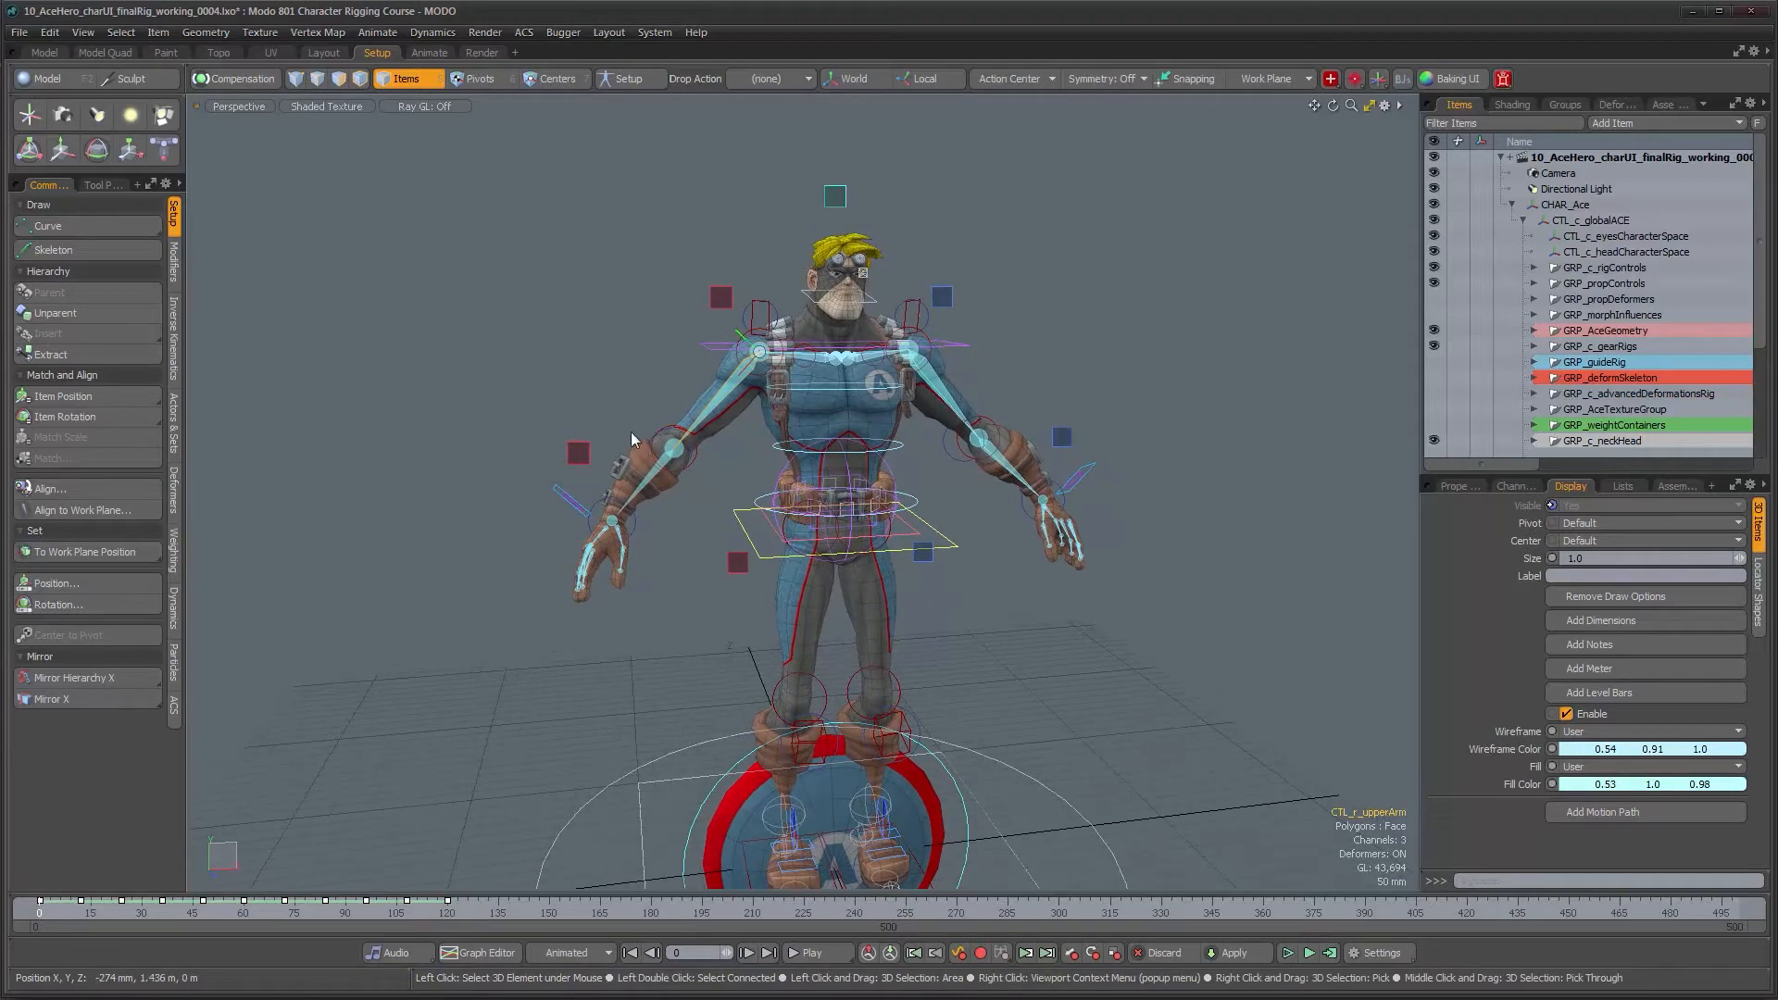
Open the head global controls from the square above the head and enable Display Face Controls and Display Head Controls.
alt+drag(741, 504, 852, 371)
alt+middle_drag(853, 287, 791, 442)
alt+right_drag(790, 442, 912, 421)
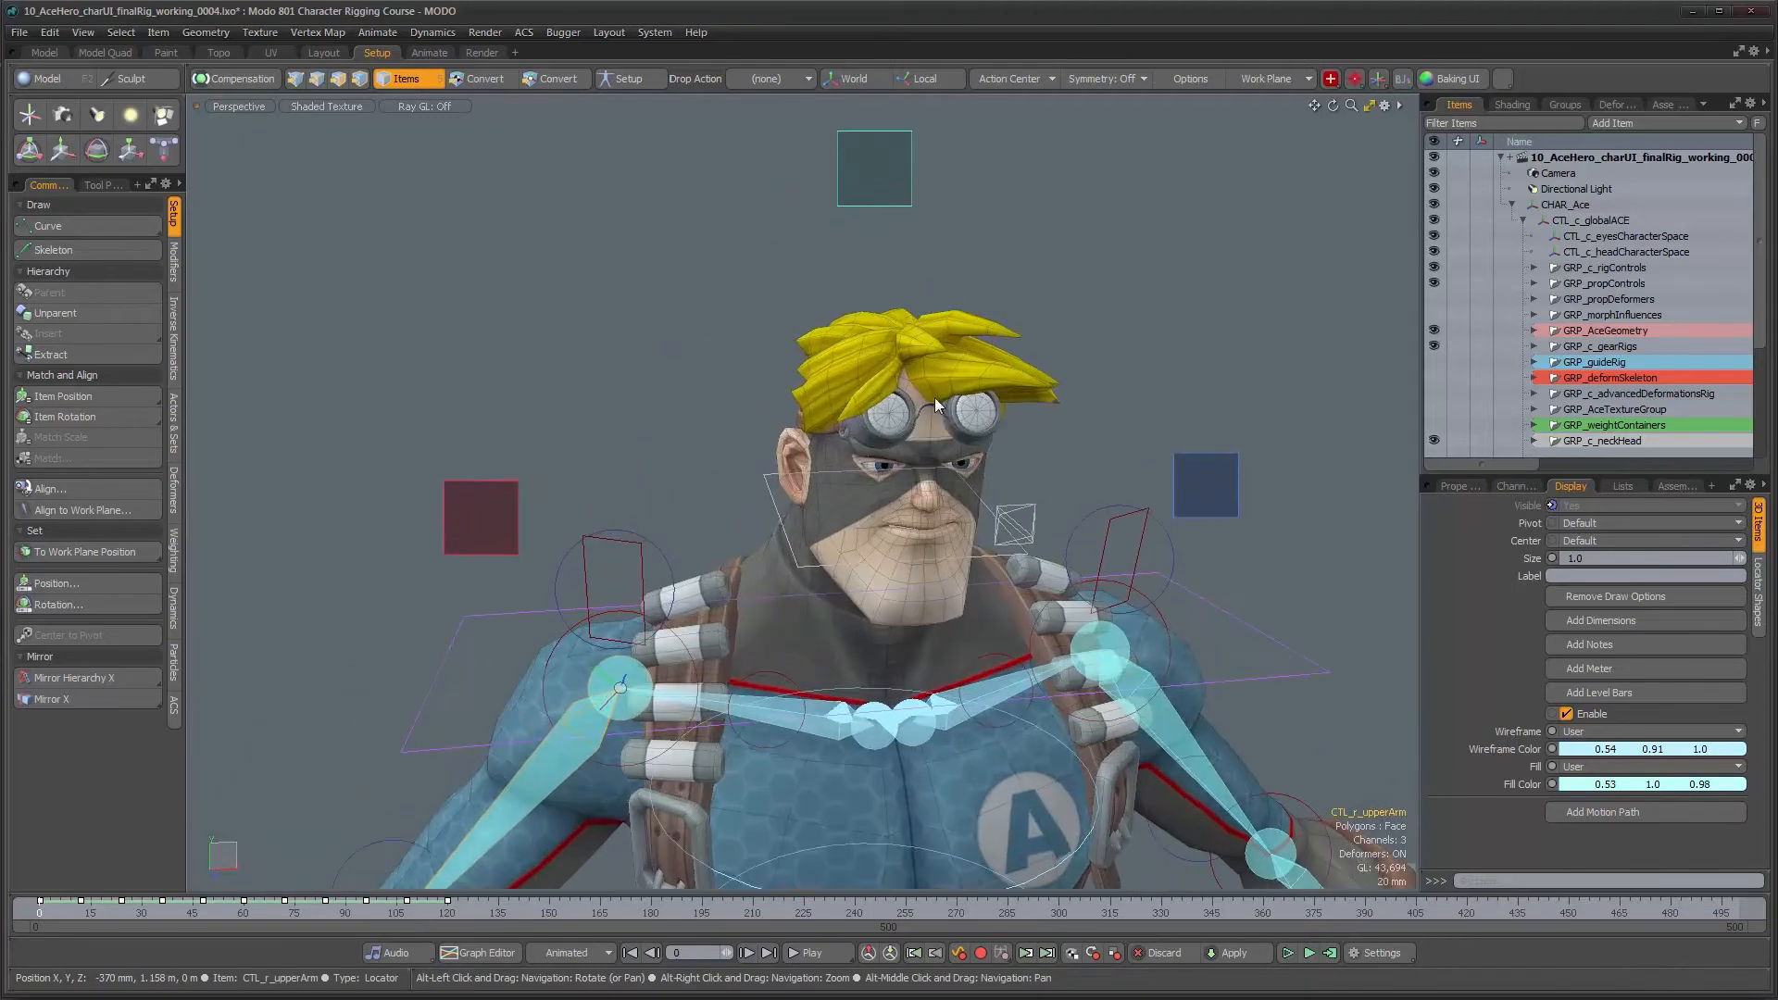
click(880, 176)
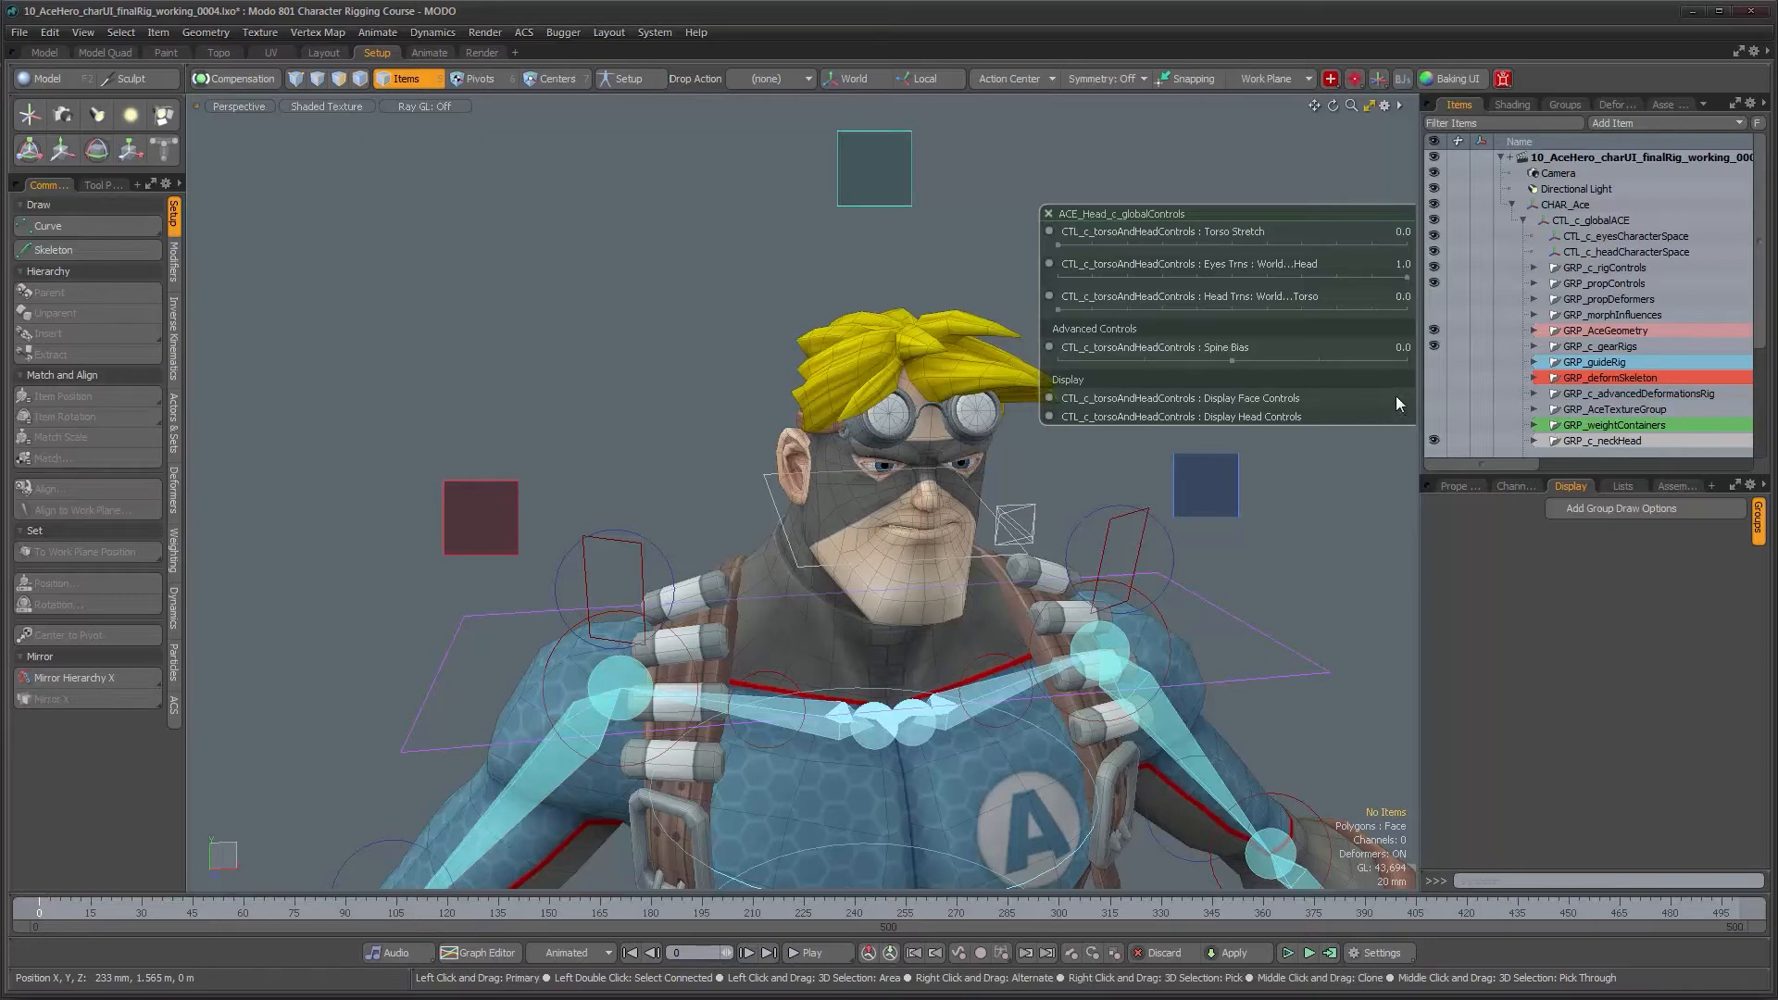
click(871, 180)
alt+drag(781, 382, 845, 370)
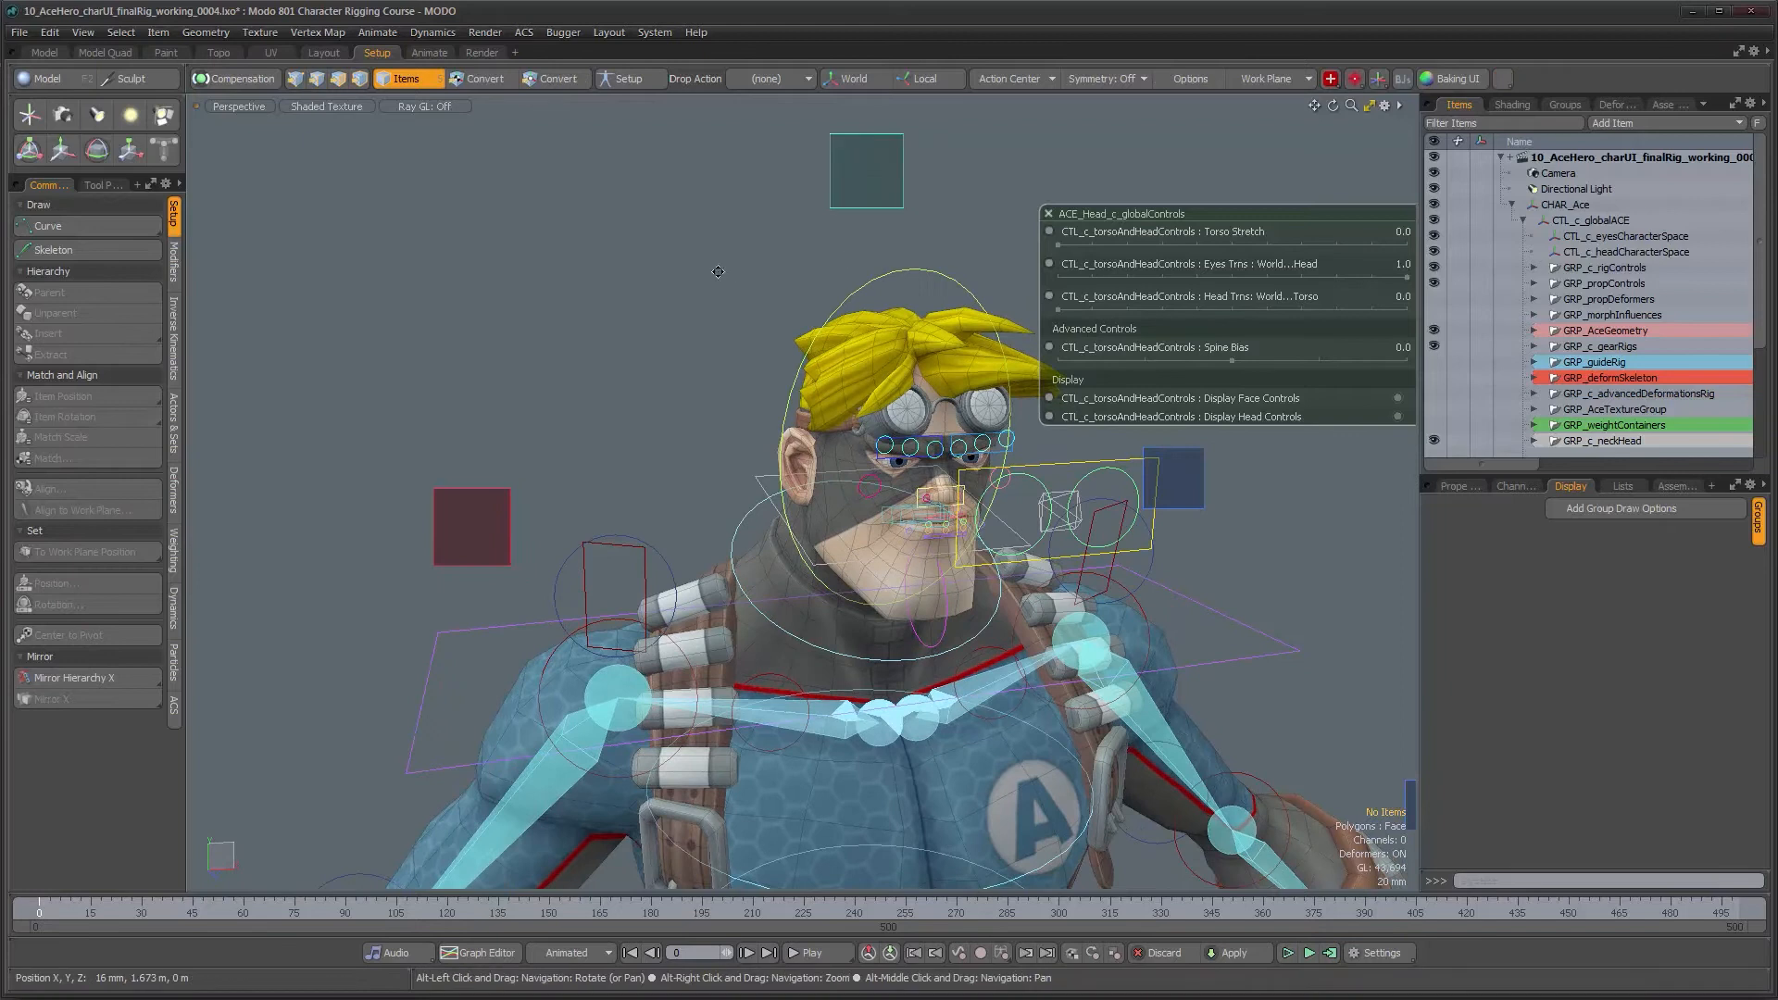
Examine the eyebrow, eye, cheek, nose and mouth controls on the face from several close angles.
alt+middle_drag(905, 521, 716, 528)
alt+drag(716, 528, 808, 532)
alt+right_drag(673, 537, 787, 523)
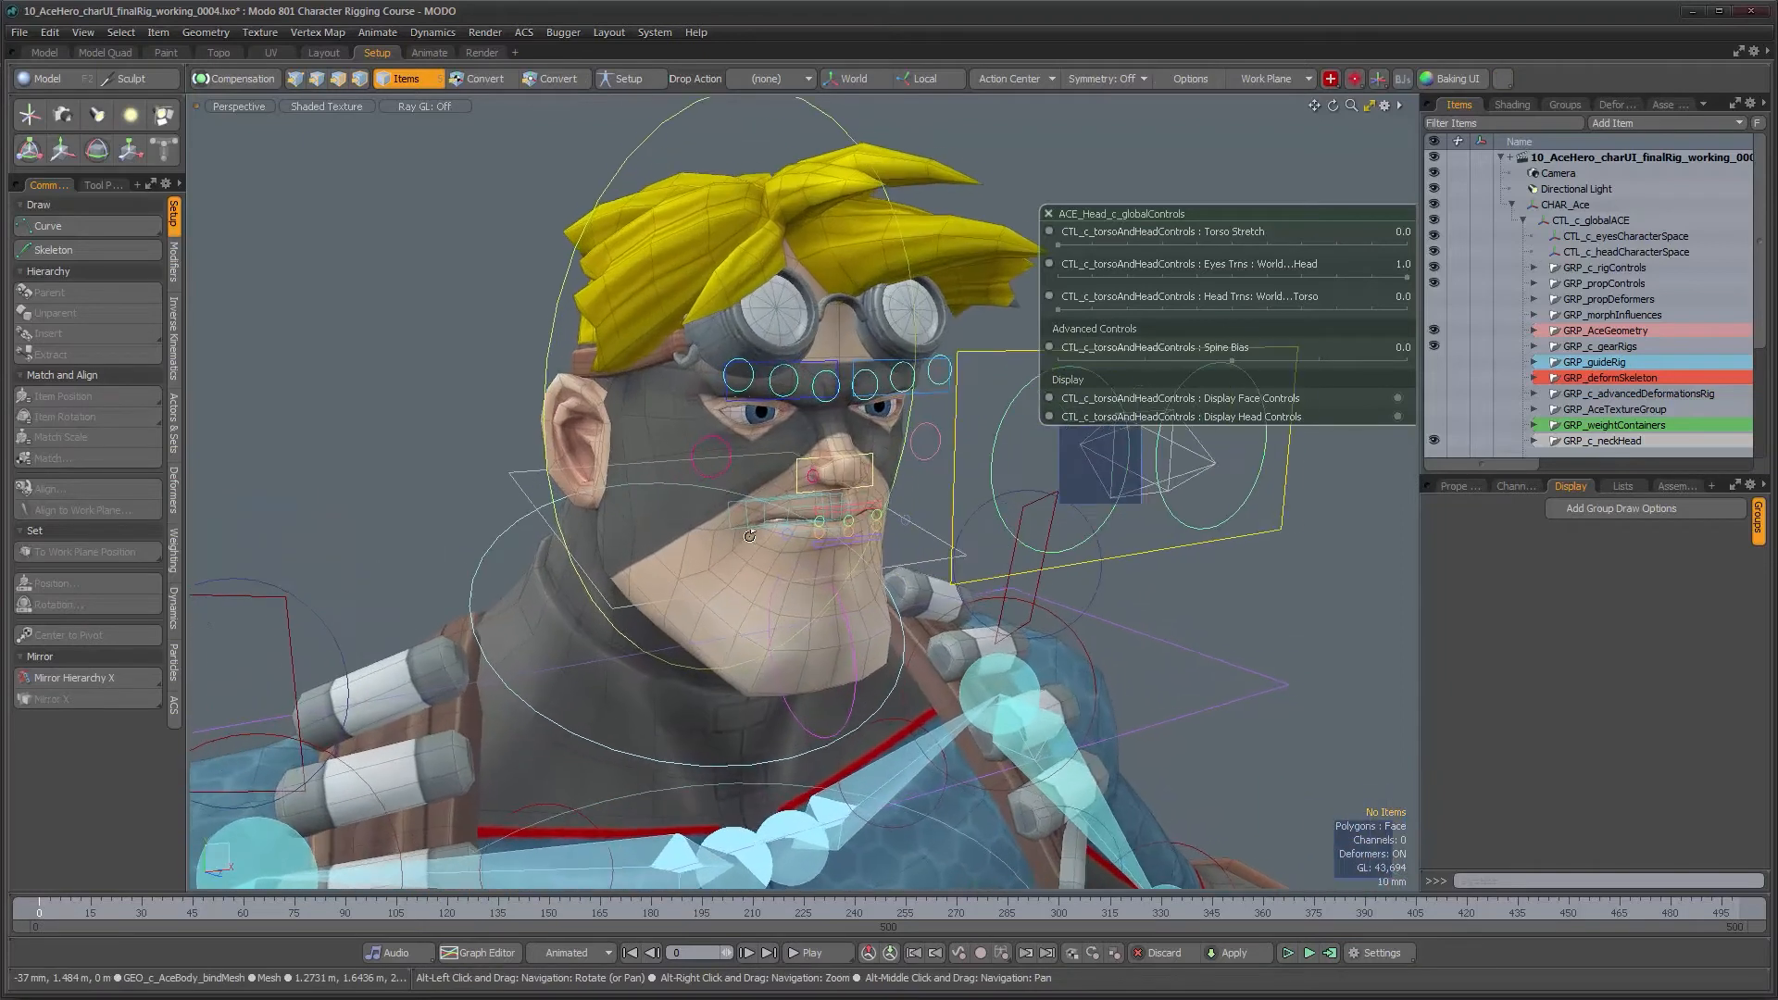
alt+drag(788, 523, 593, 504)
alt+right_drag(592, 504, 699, 482)
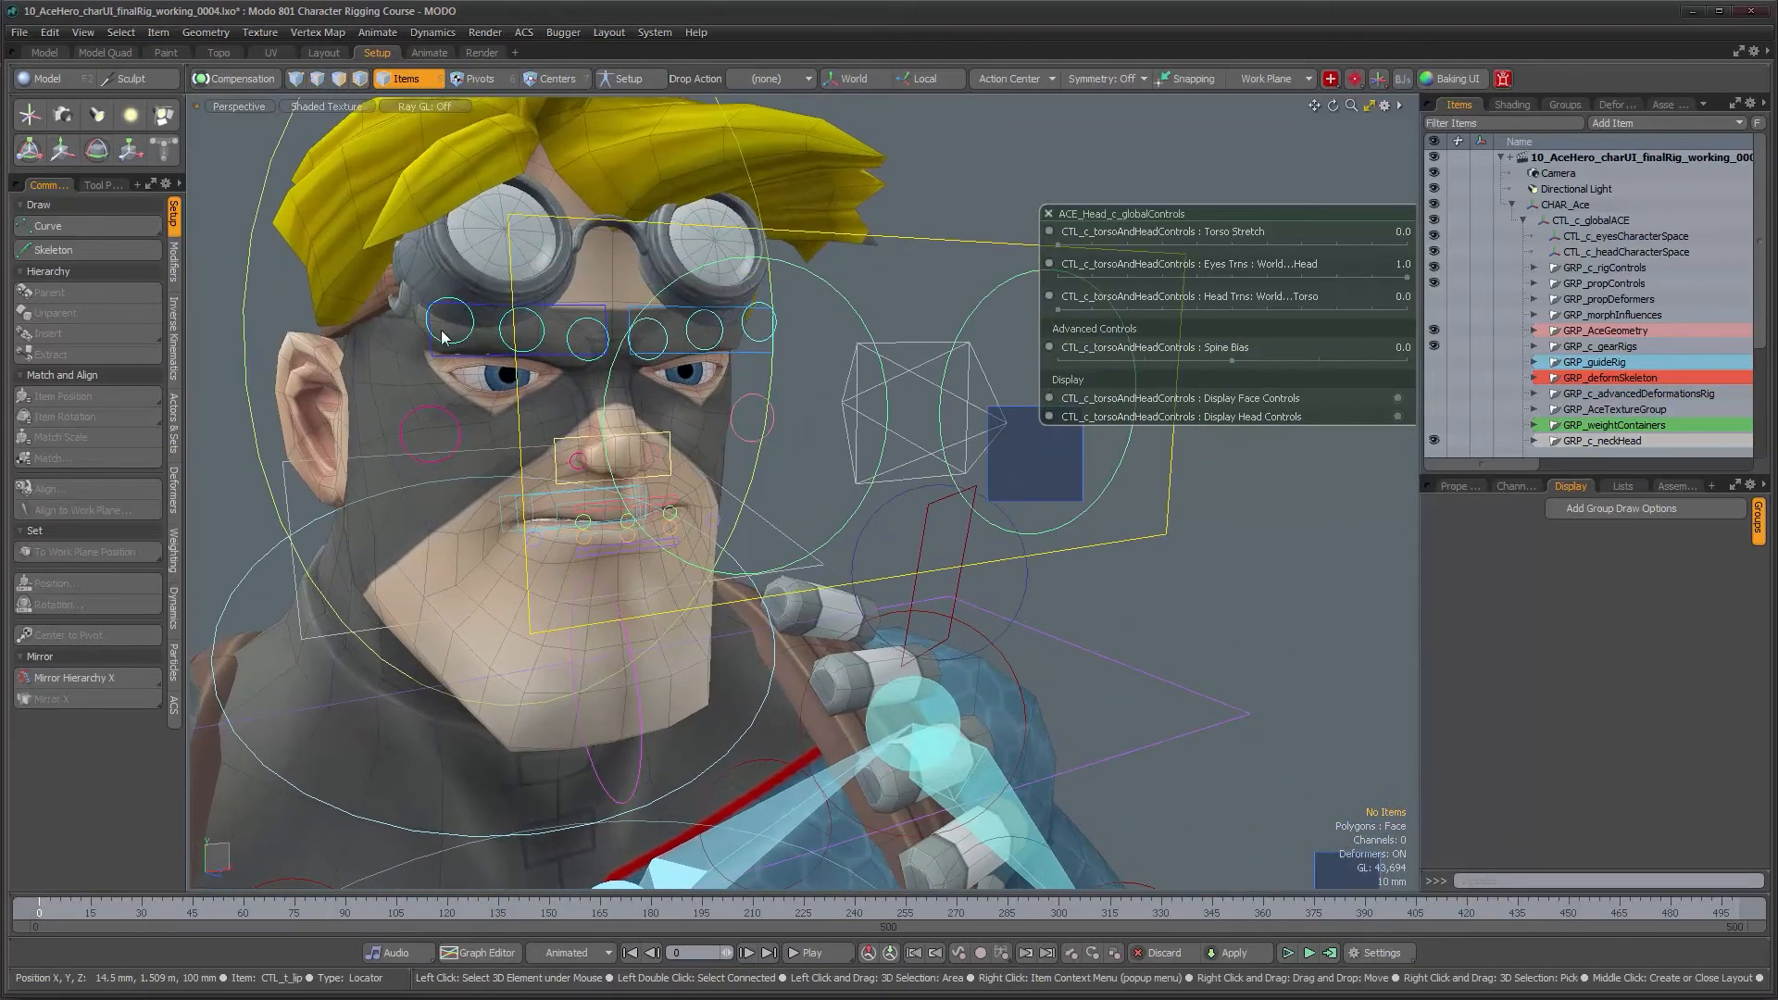
alt+drag(639, 510, 738, 517)
alt+right_drag(738, 516, 867, 370)
alt+drag(833, 488, 773, 489)
alt+right_drag(773, 488, 658, 377)
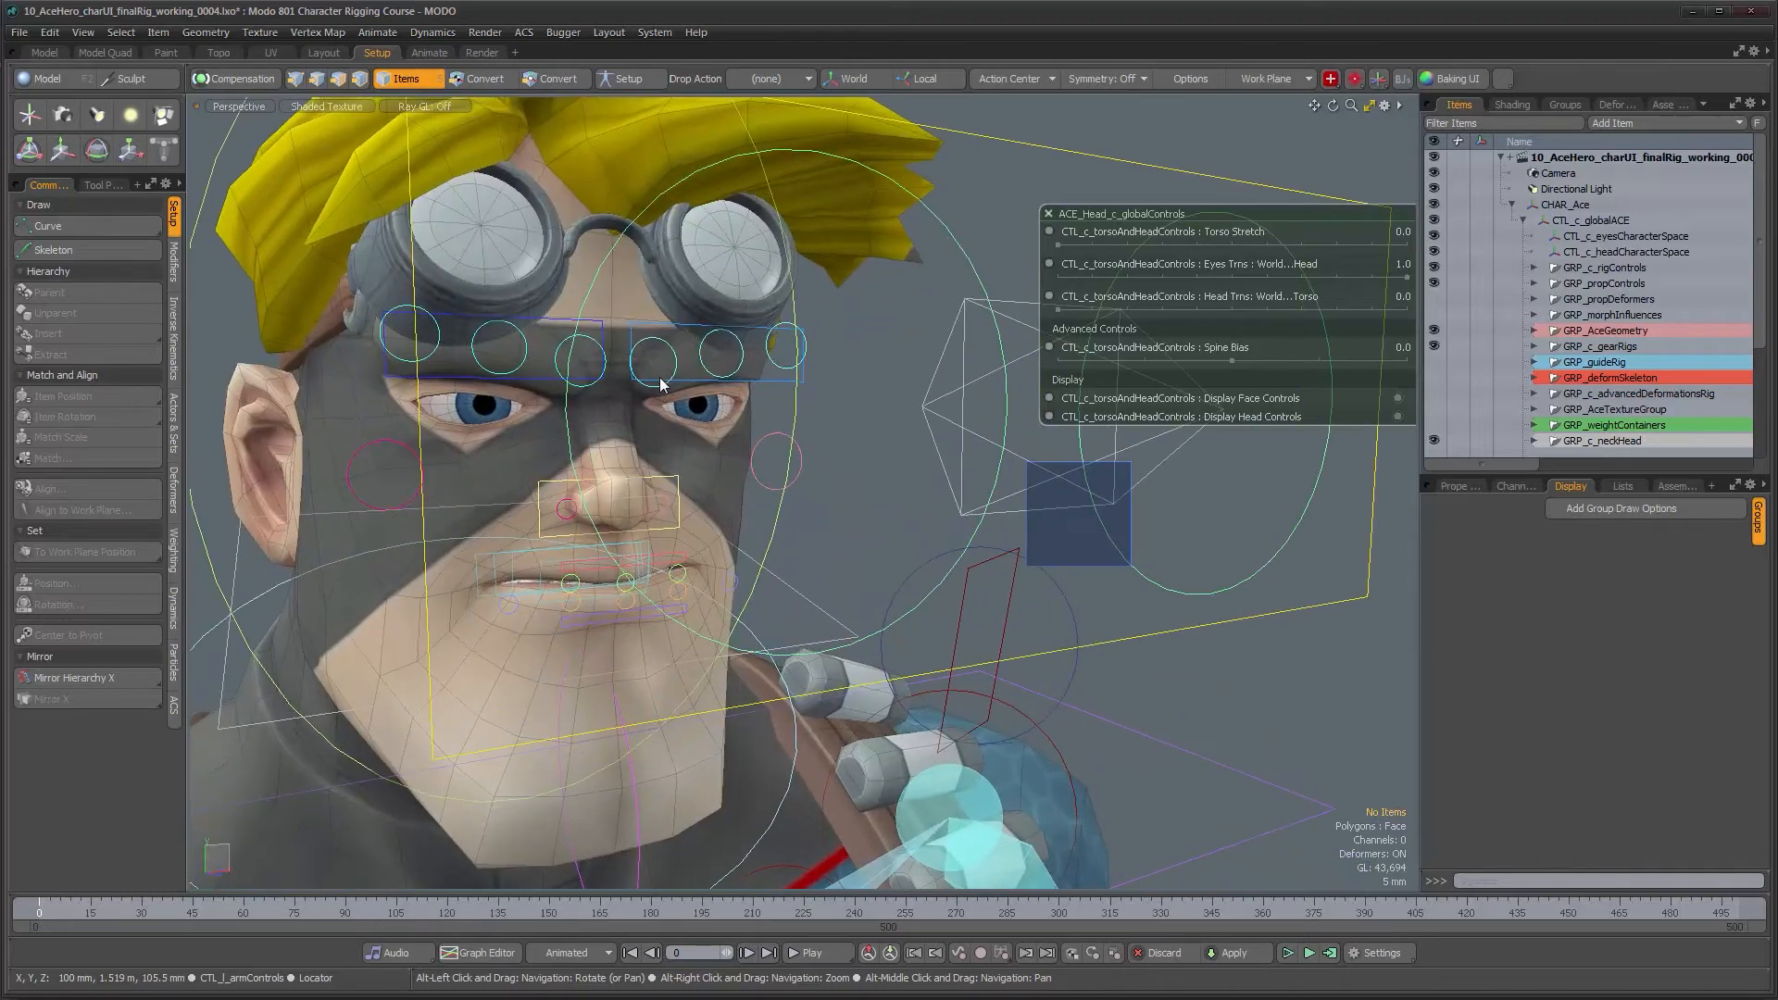
mouse_move(658, 421)
alt+mouse_down()
mouse_move(709, 416)
mouse_move(648, 415)
alt+mouse_up()
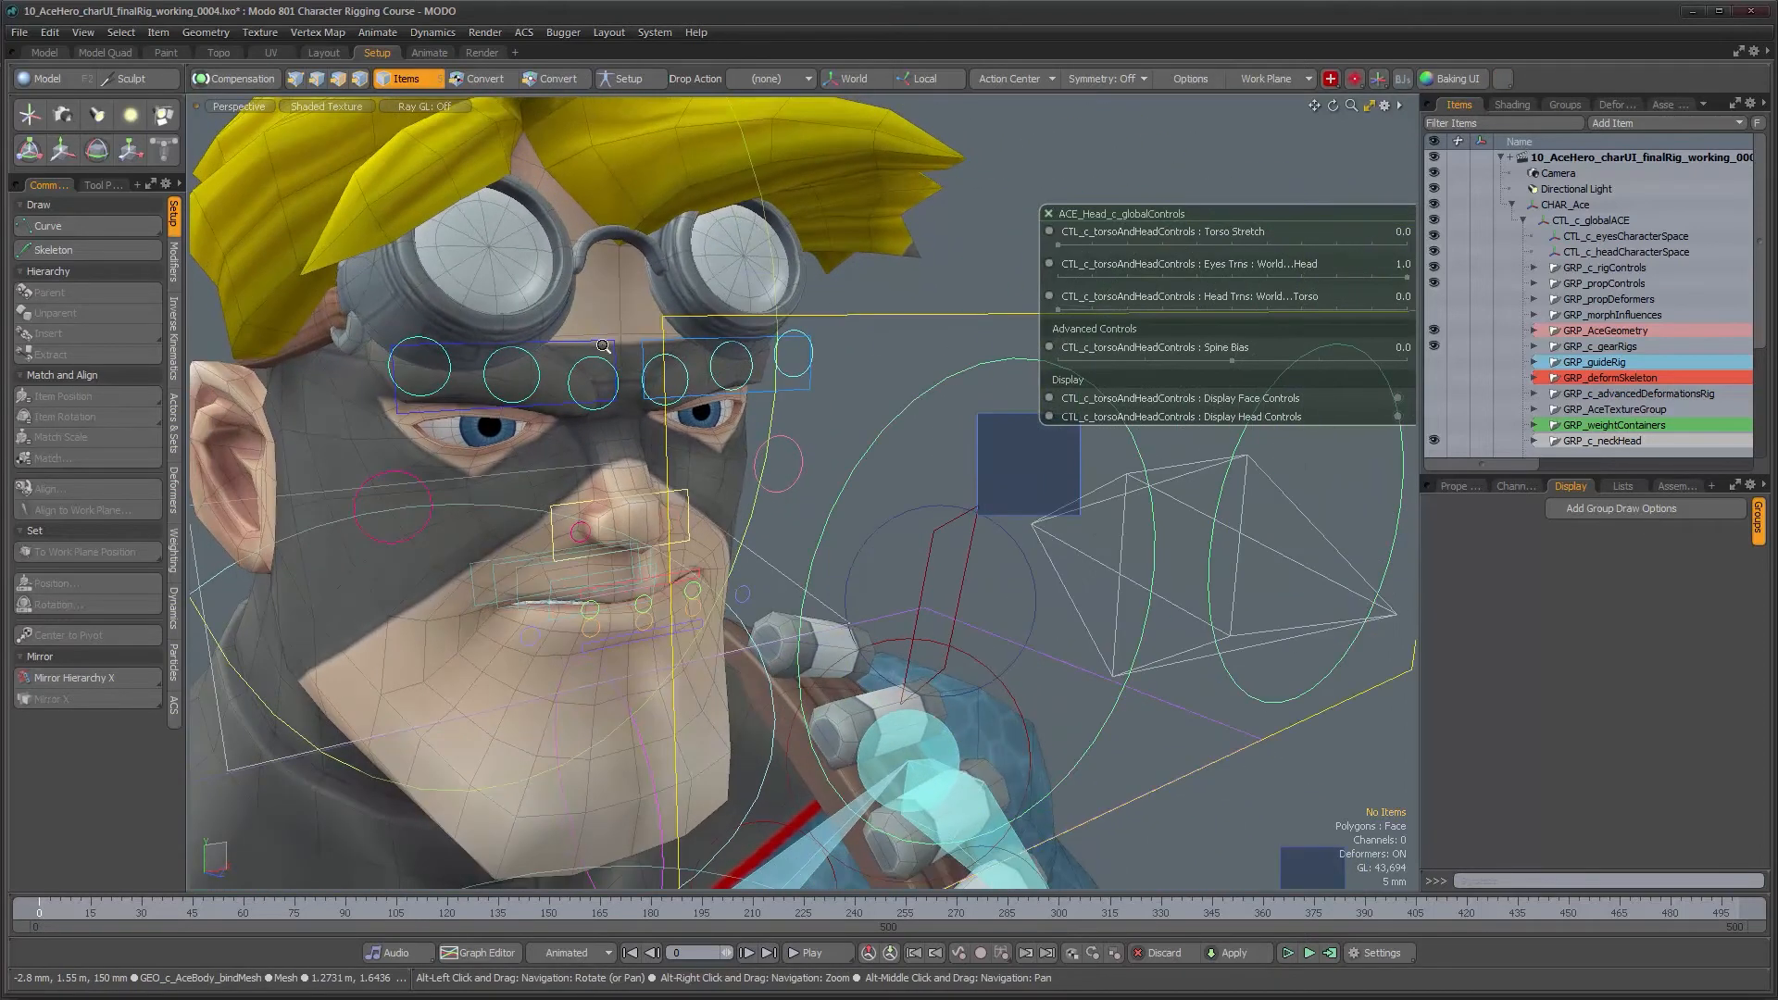
alt+right_drag(594, 343, 572, 401)
alt+drag(727, 394, 682, 370)
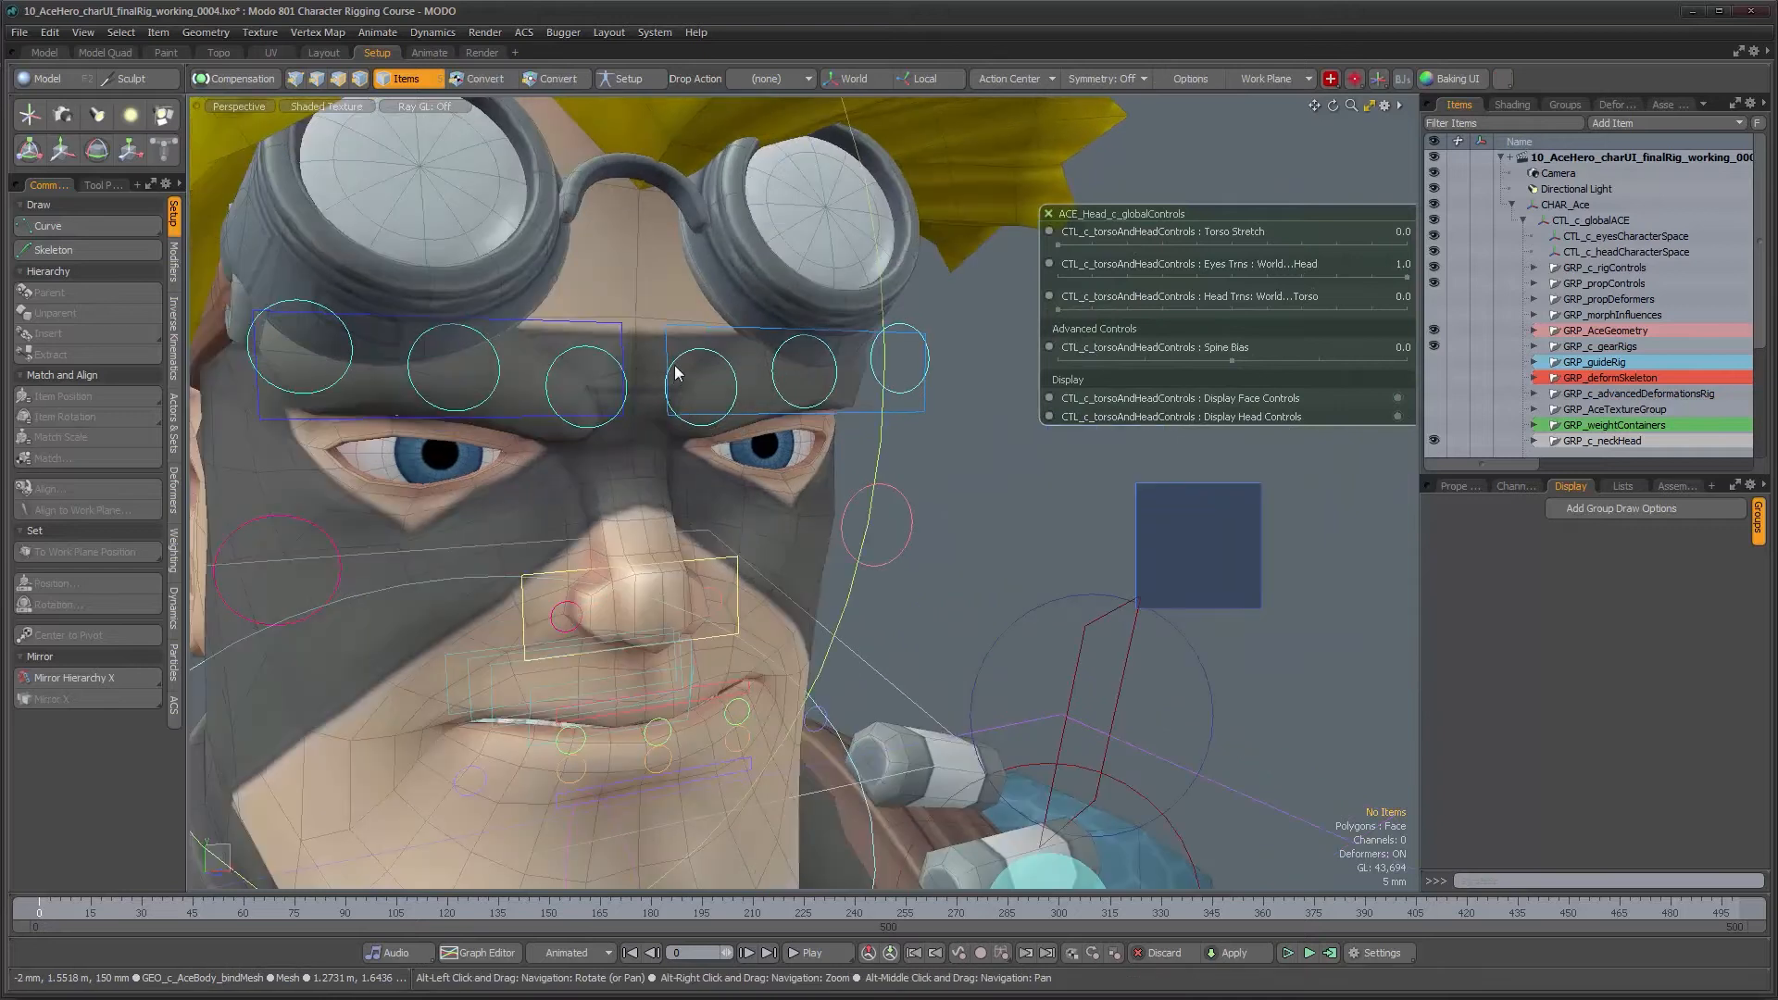
alt+right_drag(623, 347, 505, 525)
Examine the whole character from the front with the face and head controls displayed.
alt+drag(505, 525, 808, 328)
scroll(746, 520, down, 8)
scroll(765, 581, down, 3)
scroll(810, 329, down, 1)
alt+right_drag(810, 329, 760, 348)
alt+drag(760, 348, 753, 368)
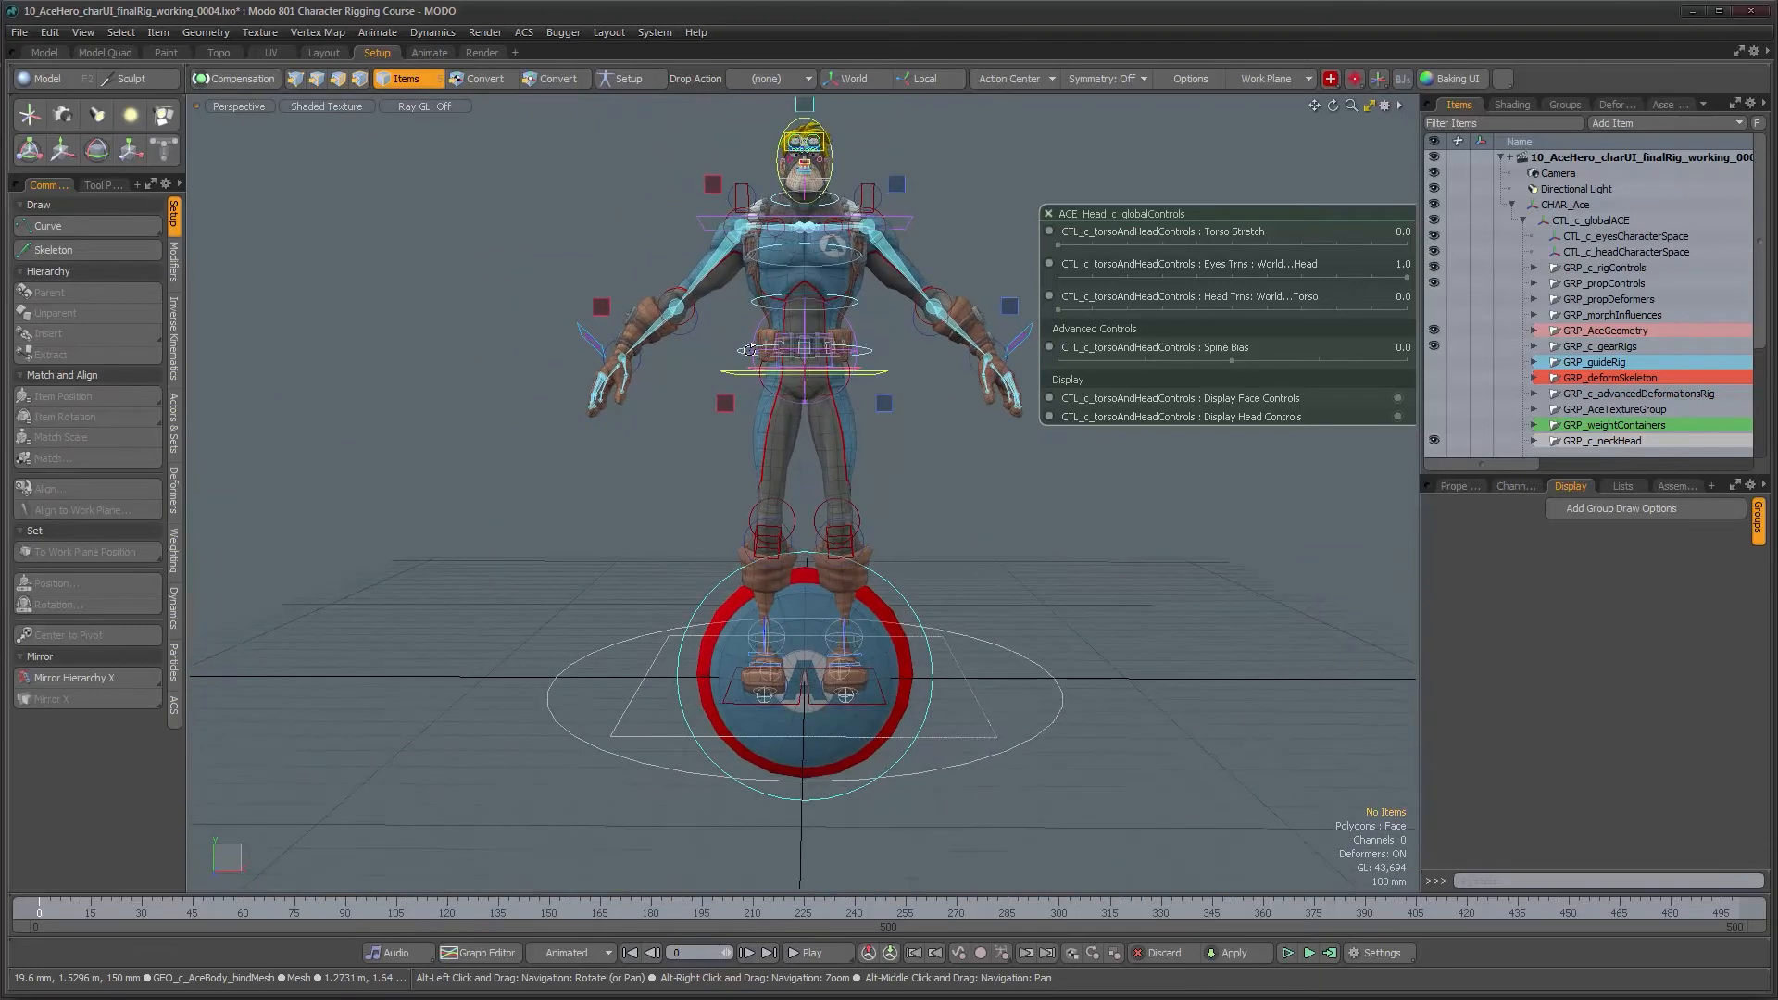
alt+middle_drag(753, 369, 753, 417)
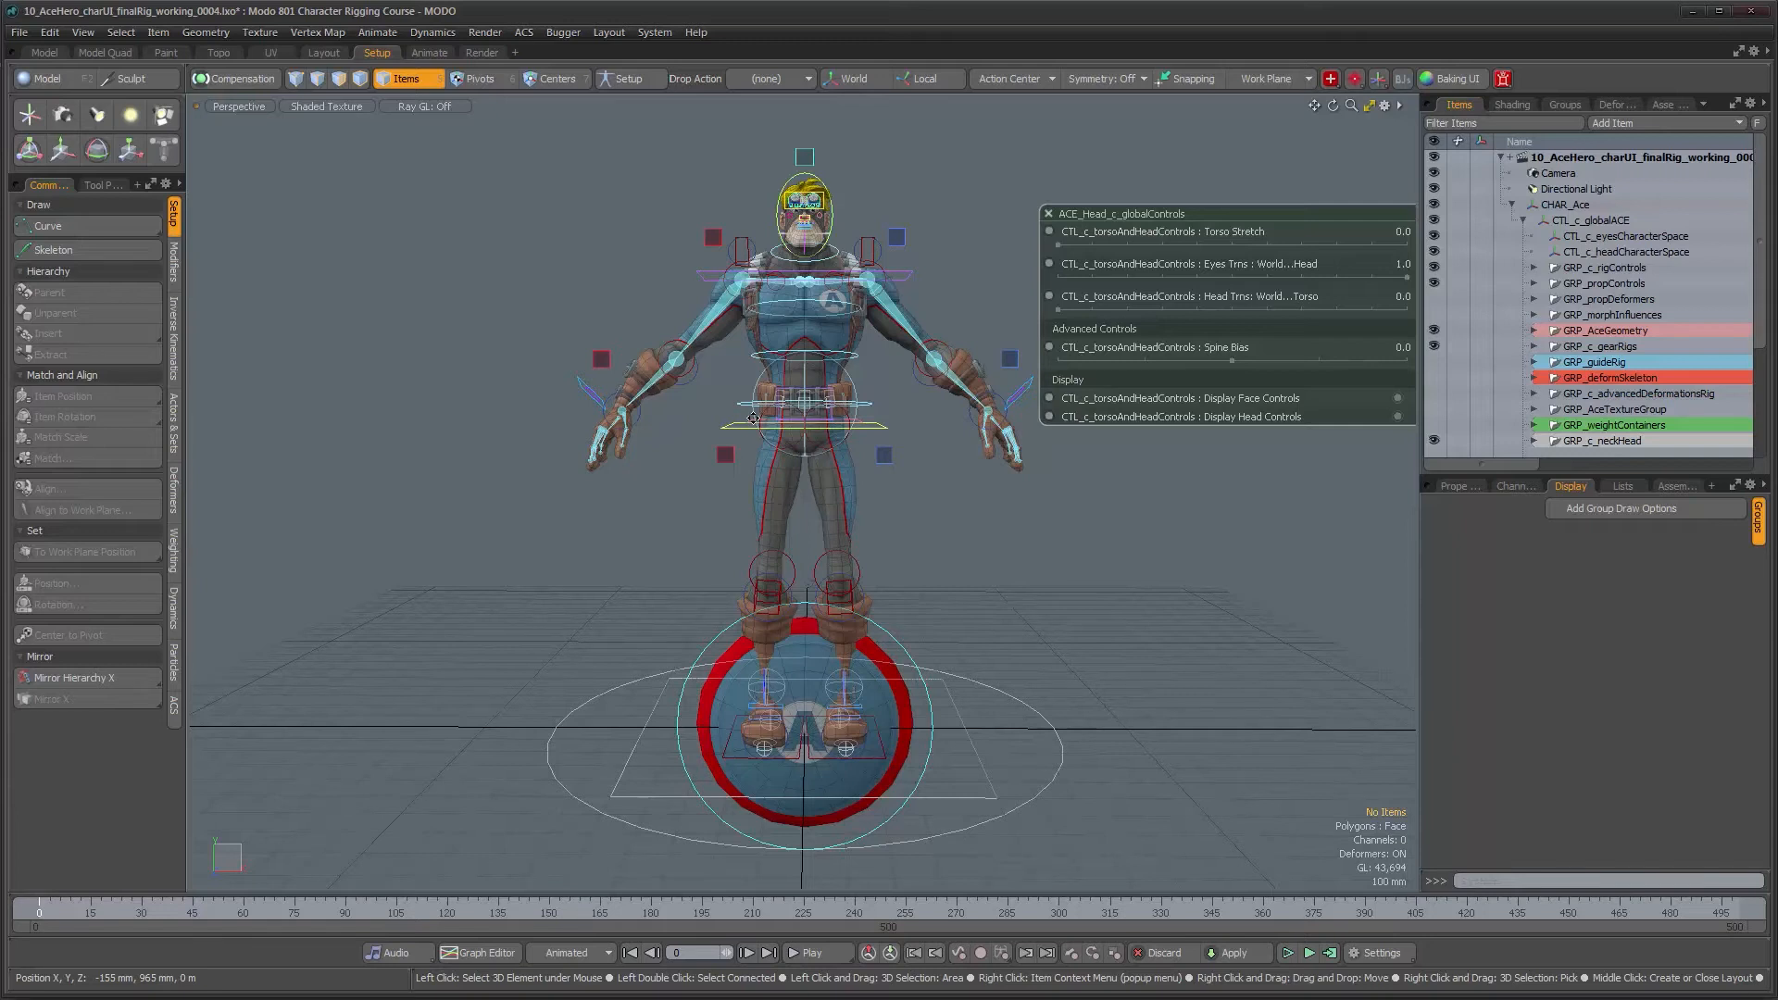
Examine the facial controls from front and three-quarter angles, then return to the full character rig.
alt+middle_drag(757, 220, 625, 442)
alt+right_drag(625, 443, 1010, 437)
alt+middle_drag(730, 403, 533, 345)
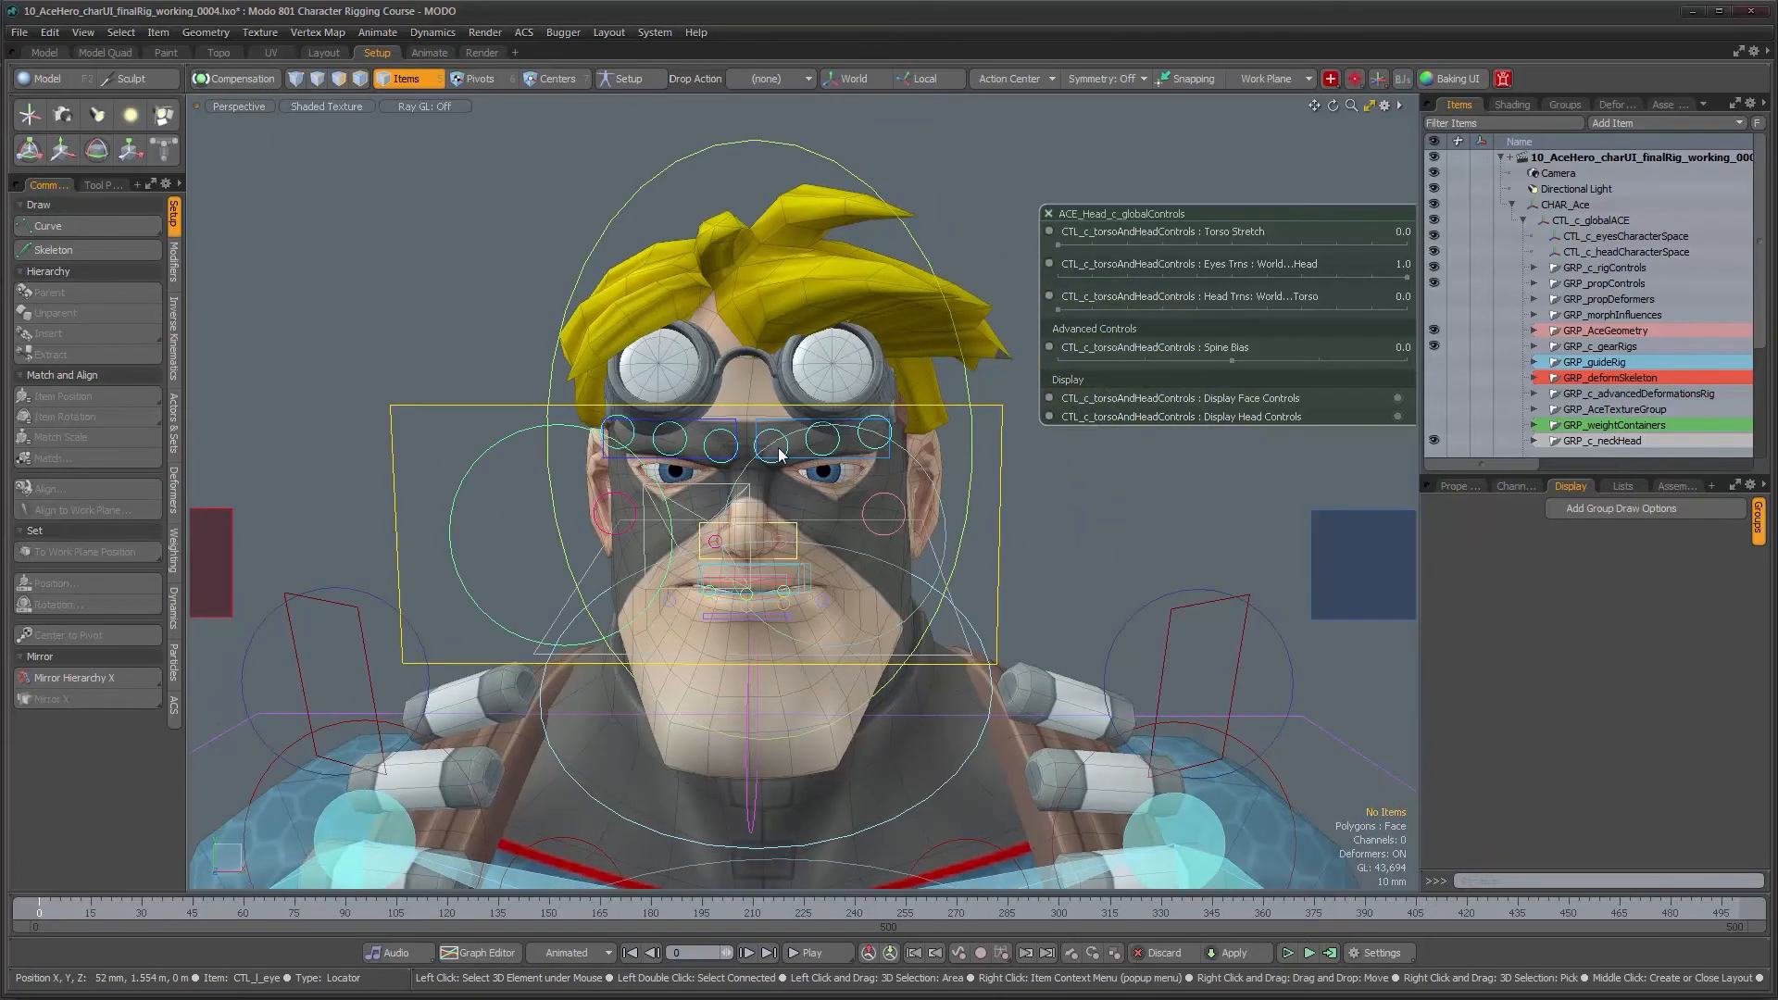
mouse_move(764, 489)
alt+mouse_down()
mouse_move(810, 468)
mouse_move(792, 456)
mouse_move(785, 481)
alt+mouse_up()
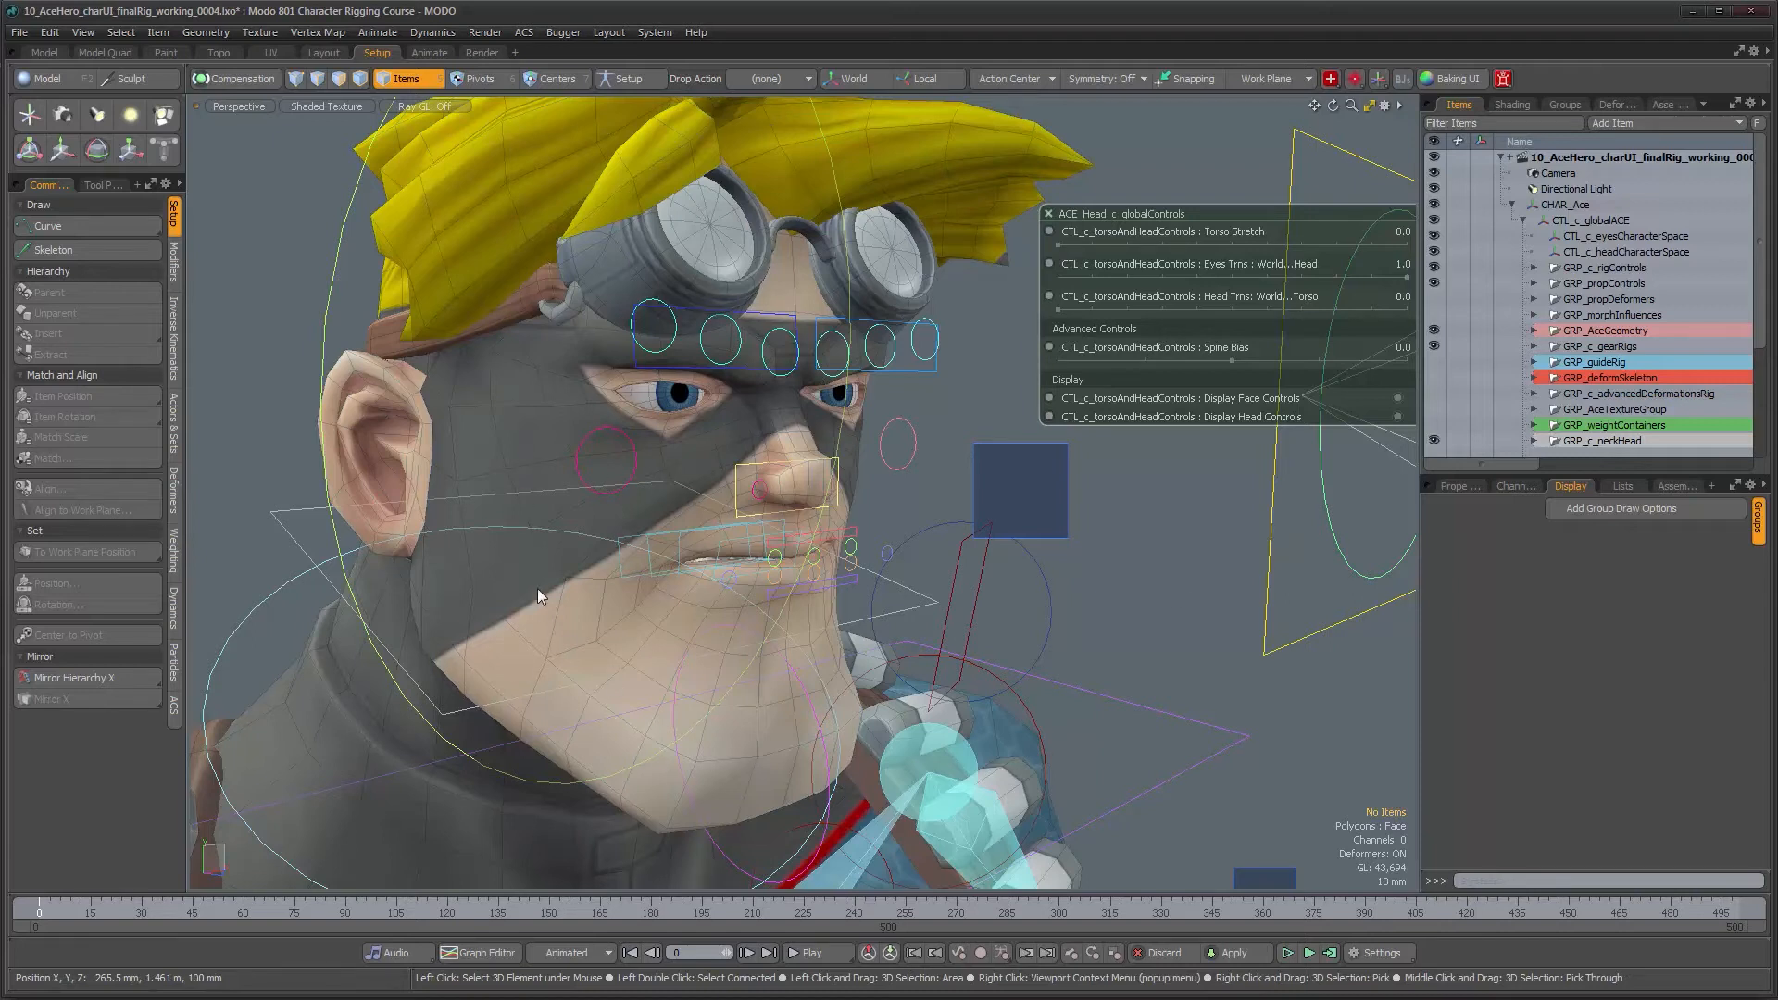
alt+drag(786, 596, 593, 434)
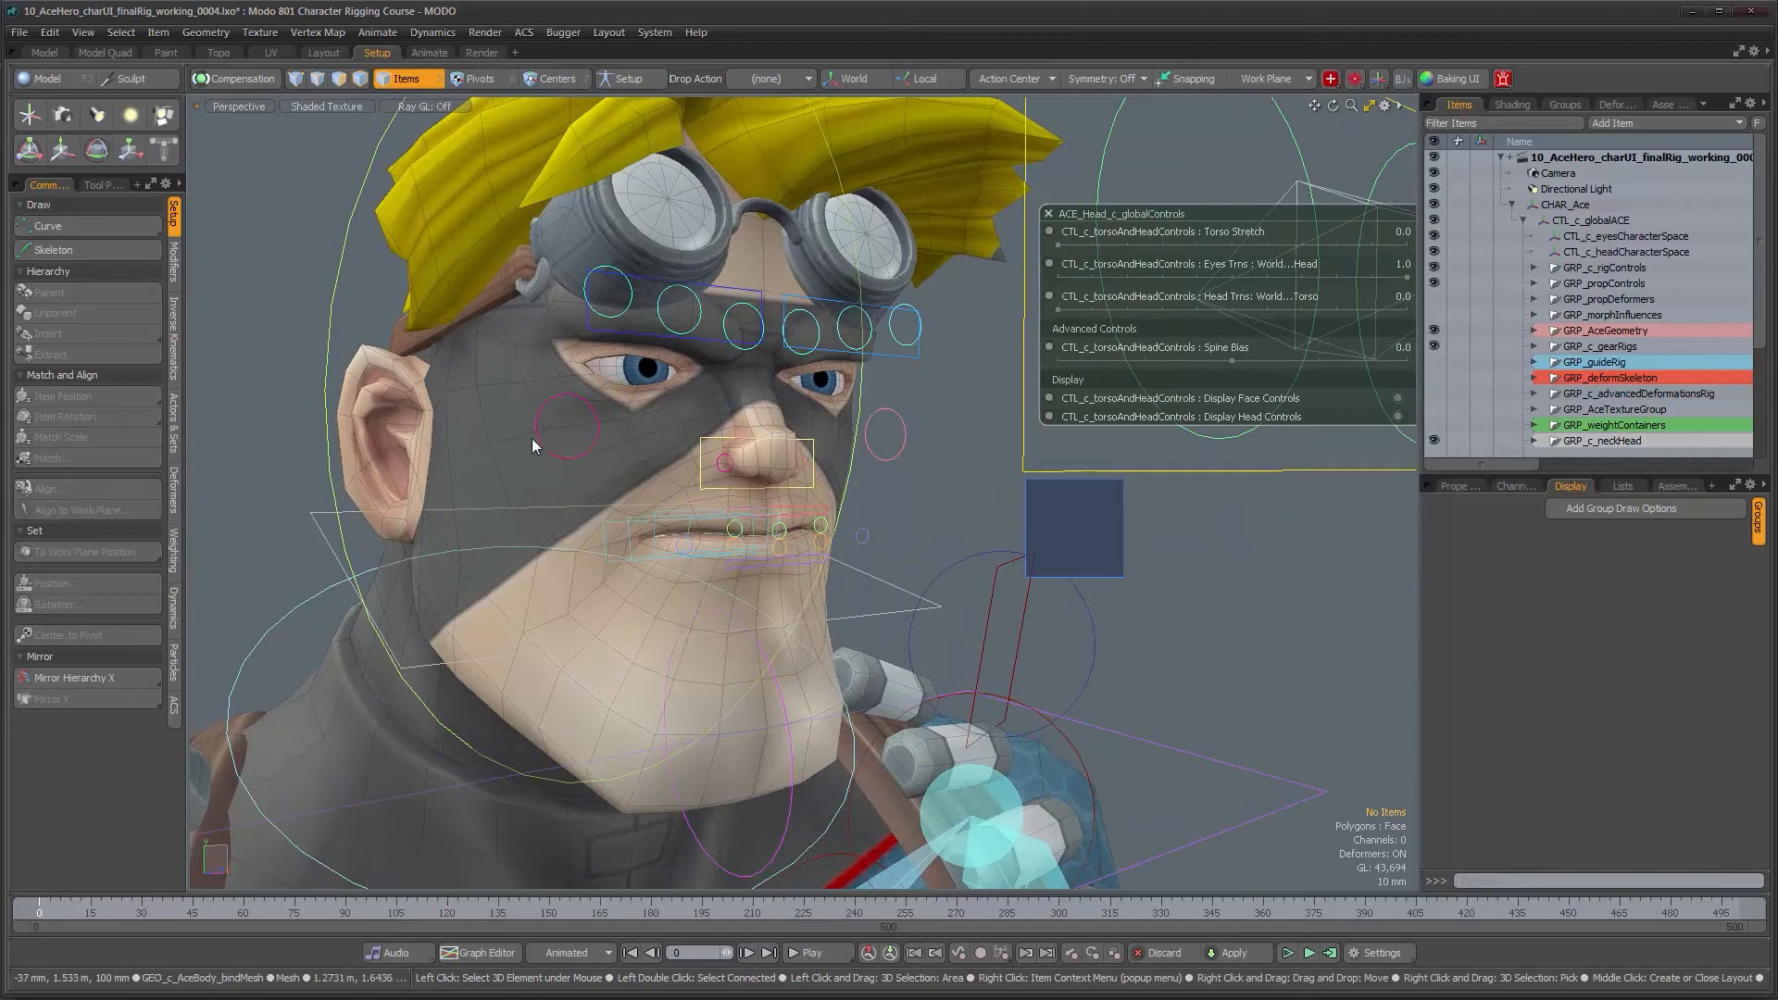
alt+drag(628, 555, 604, 548)
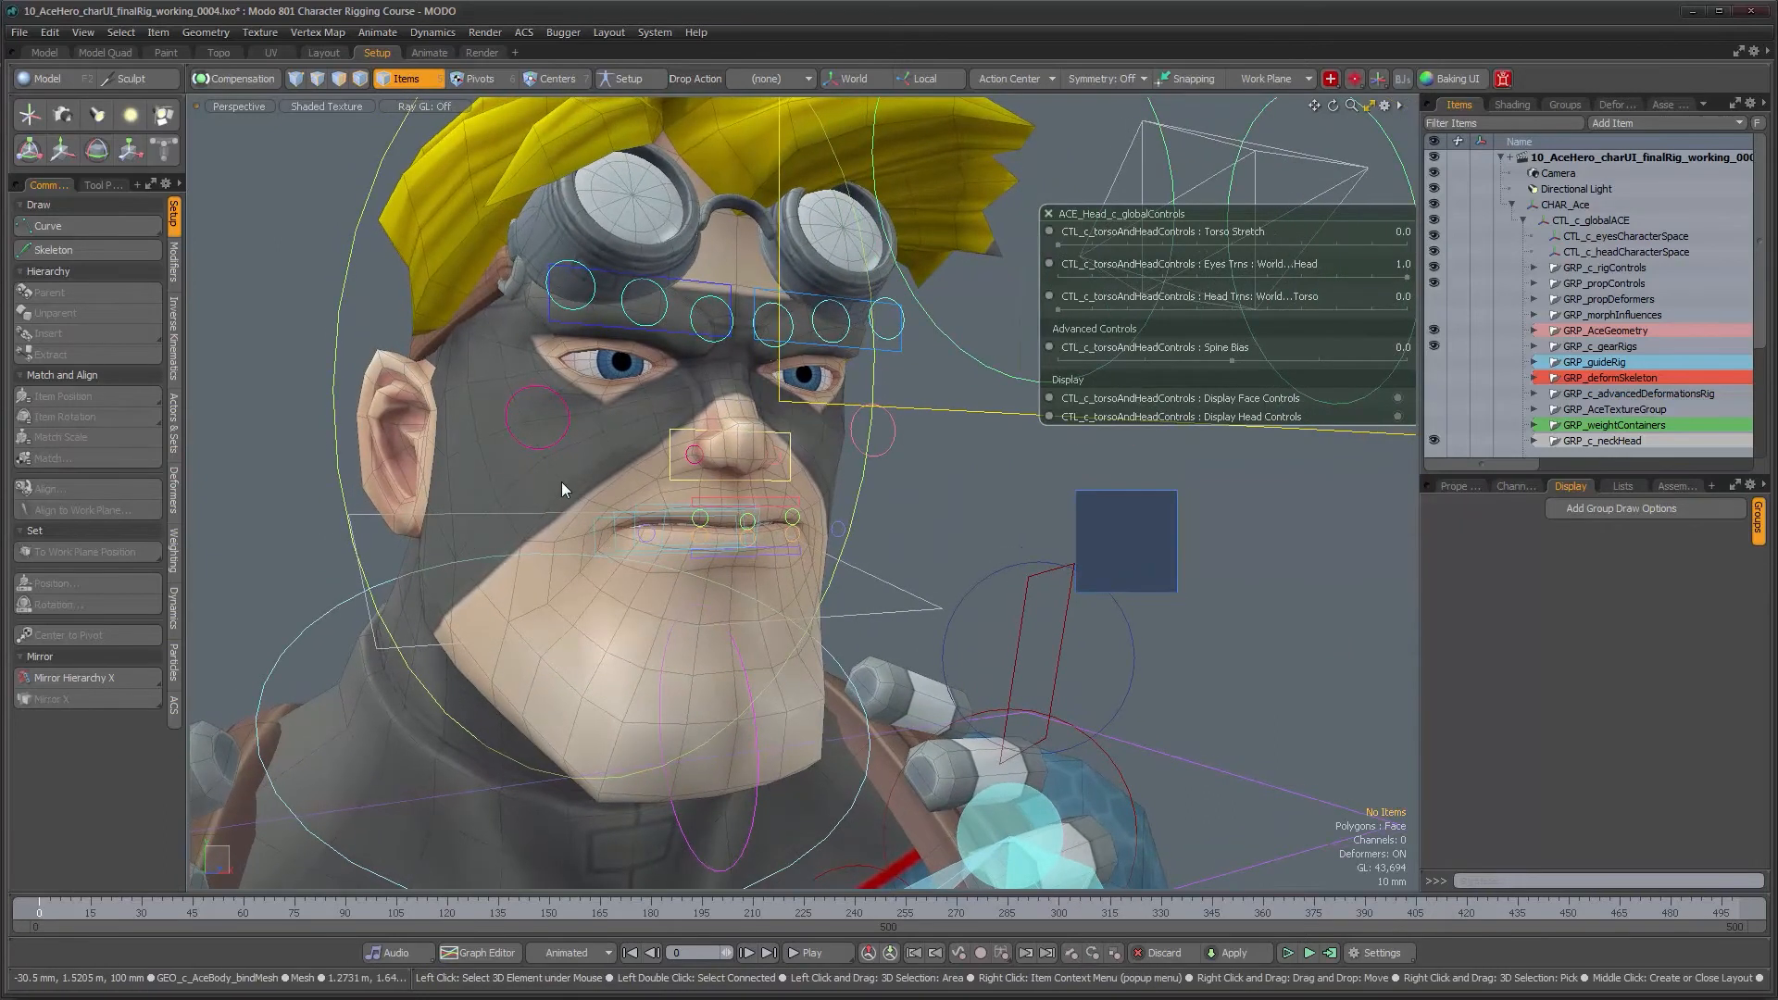
alt+drag(672, 529, 619, 539)
scroll(619, 541, down, 3)
alt+shift+drag(674, 672, 726, 553)
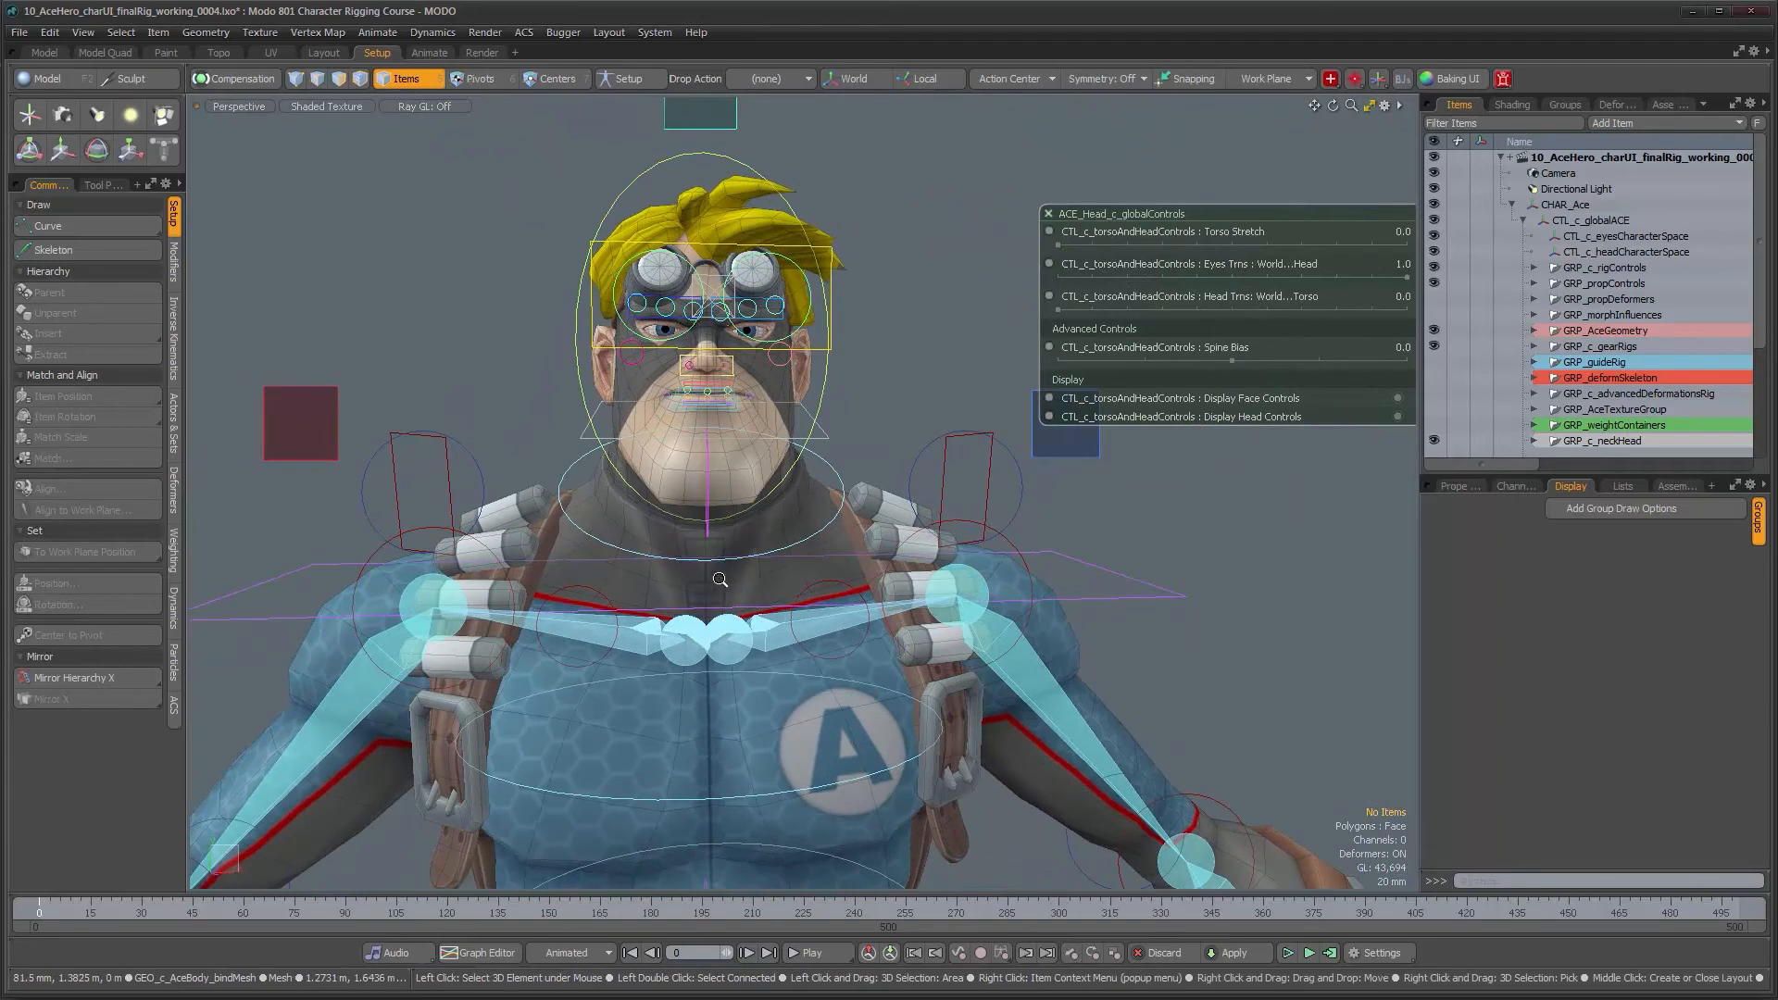
scroll(659, 457, down, 5)
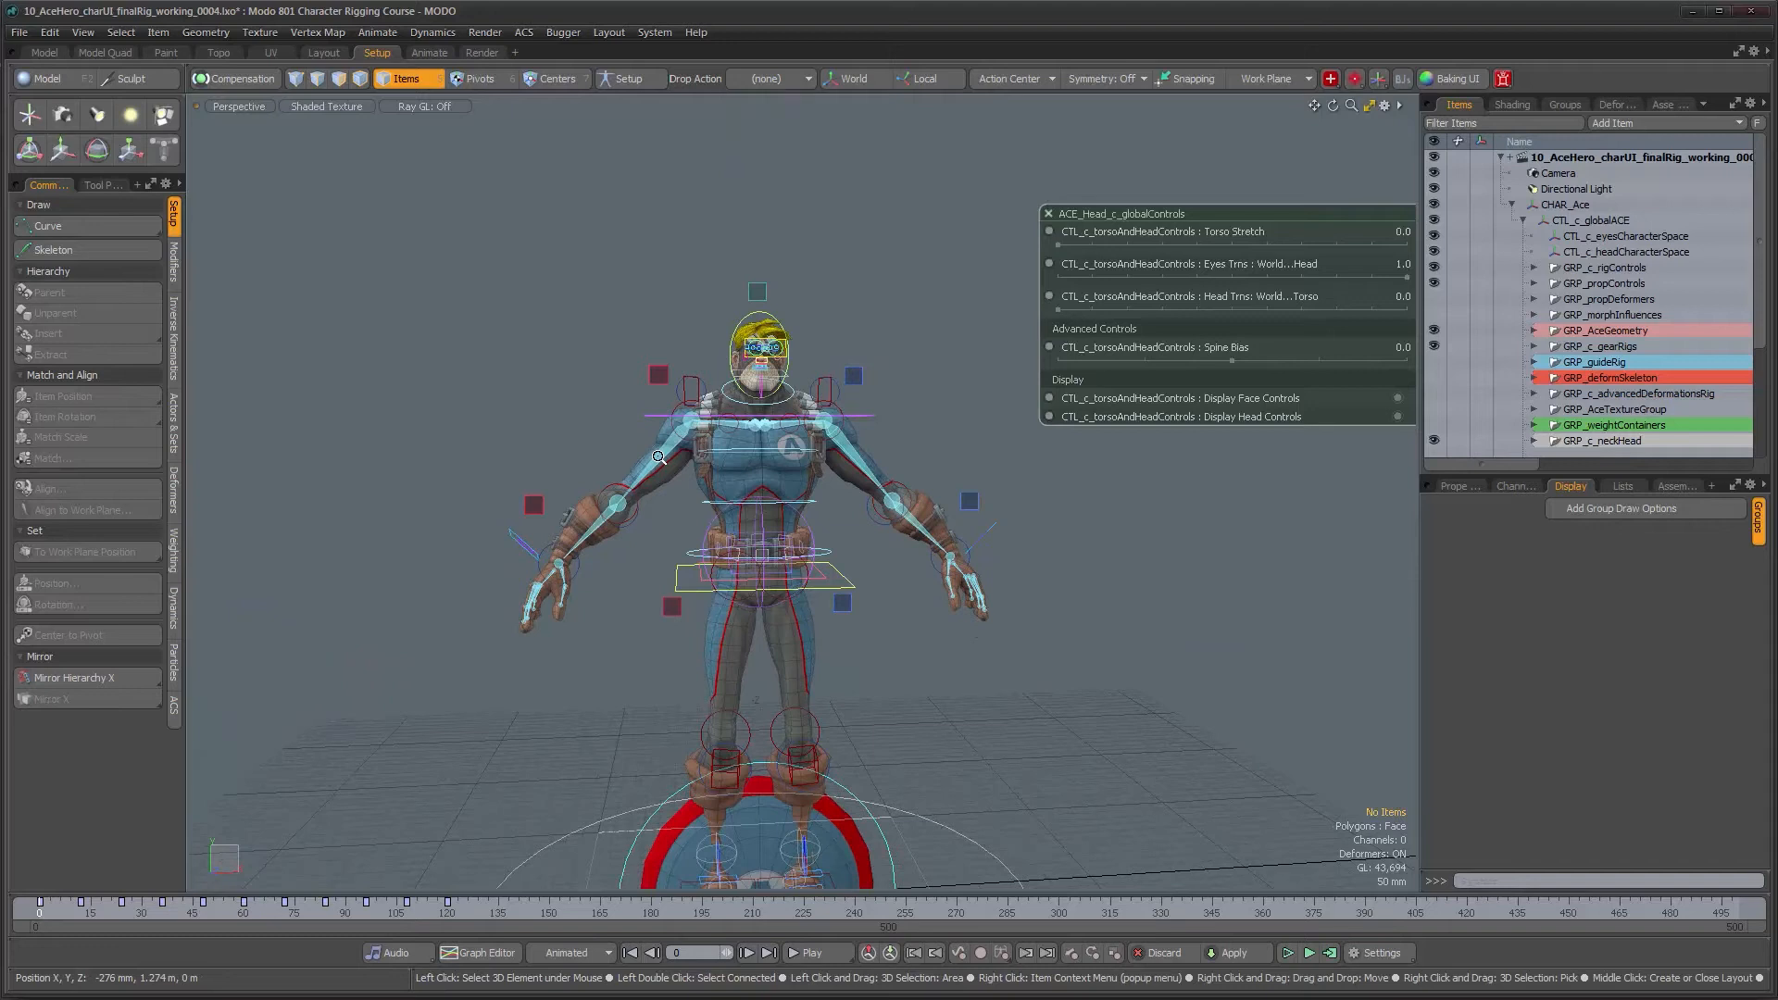
alt+drag(658, 456, 774, 533)
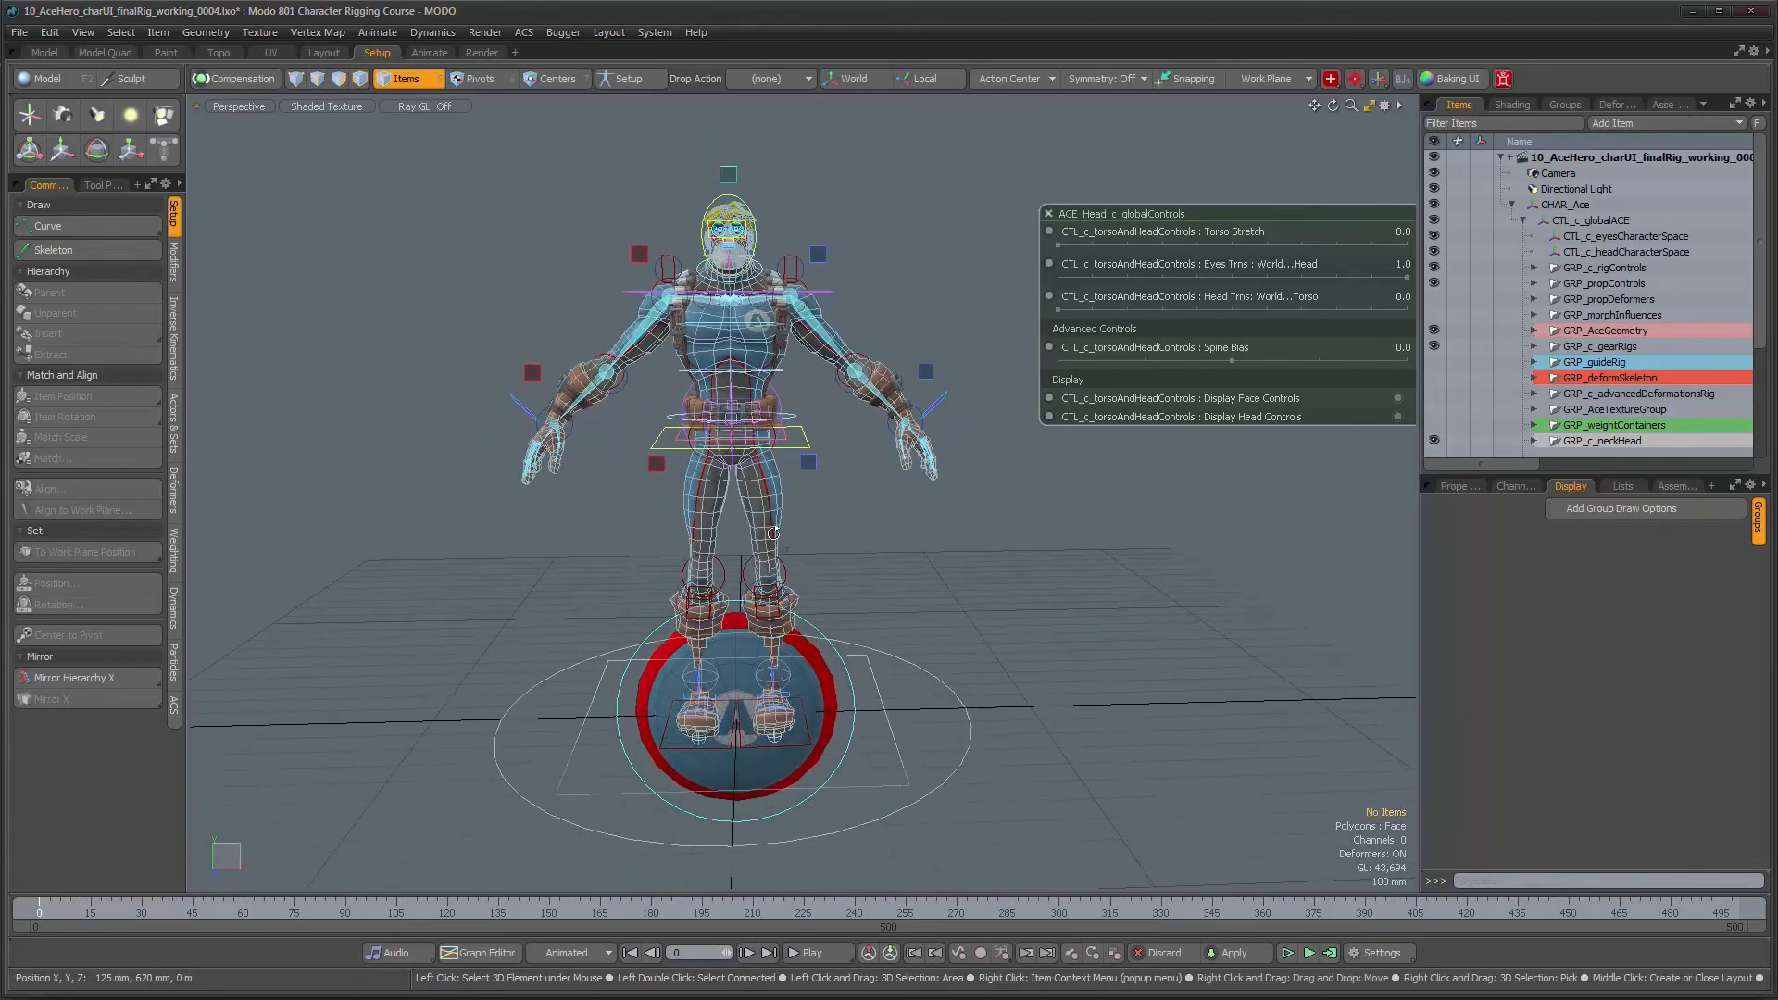